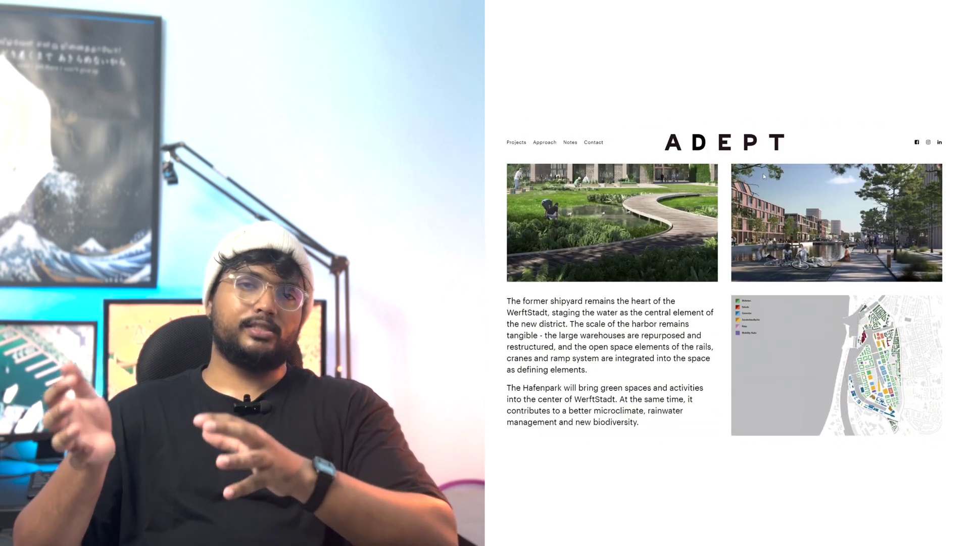
scroll(763, 173, up, 15)
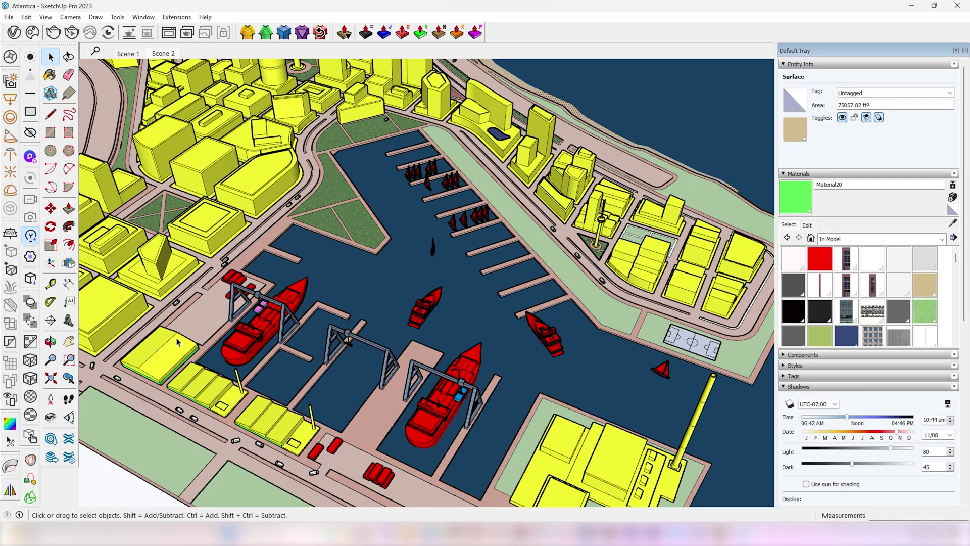
Step: Orbit and zoom around the Atlantica model to a wider oblique harbour overview
middle_drag(177, 343, 277, 257)
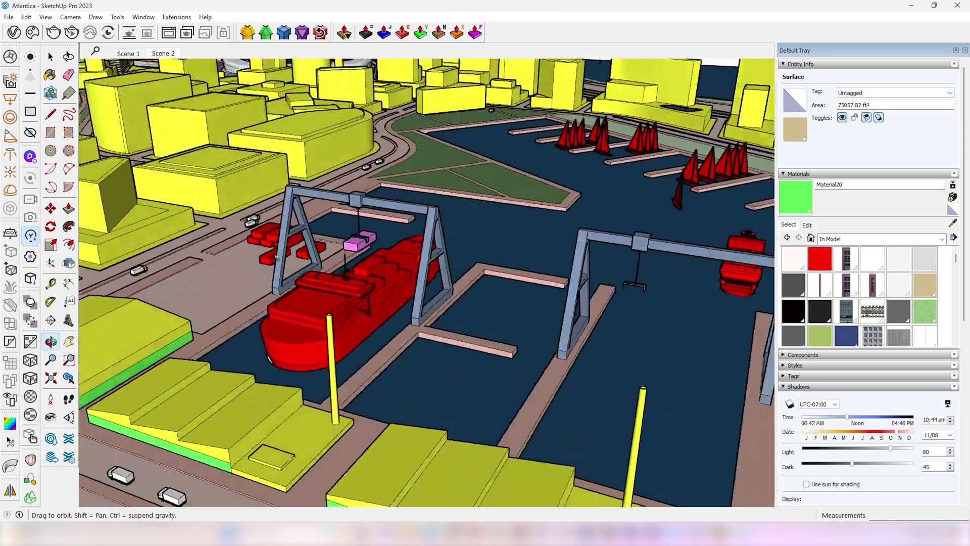
key(space)
scroll(277, 256, down, 5)
scroll(237, 365, up, 10)
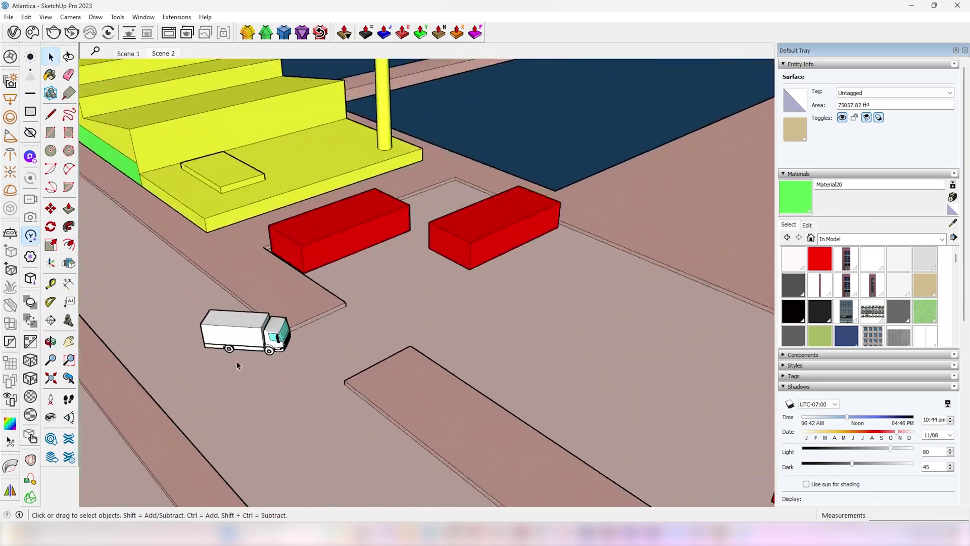
scroll(238, 365, down, 10)
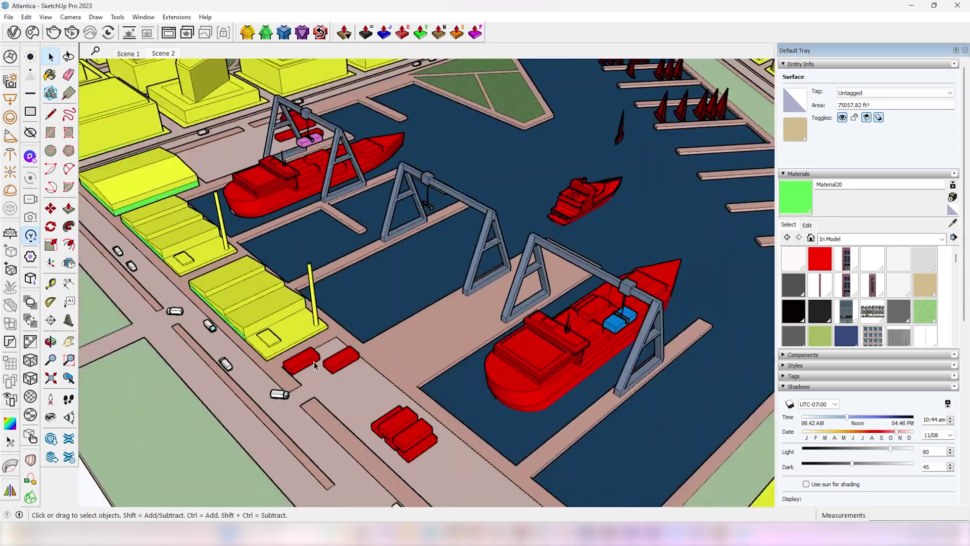
scroll(314, 365, down, 3)
scroll(602, 384, up, 6)
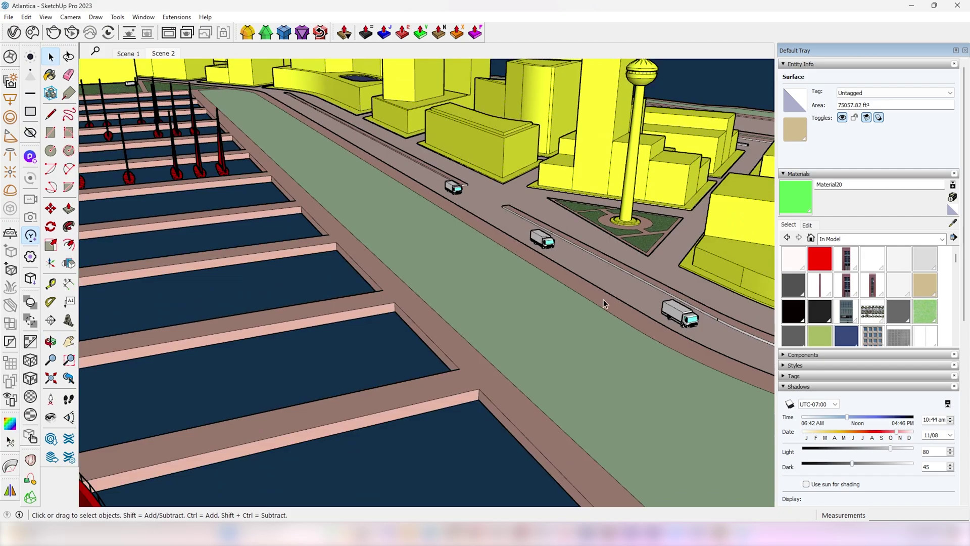
scroll(603, 299, down, 6)
middle_drag(320, 286, 433, 304)
scroll(306, 365, up, 5)
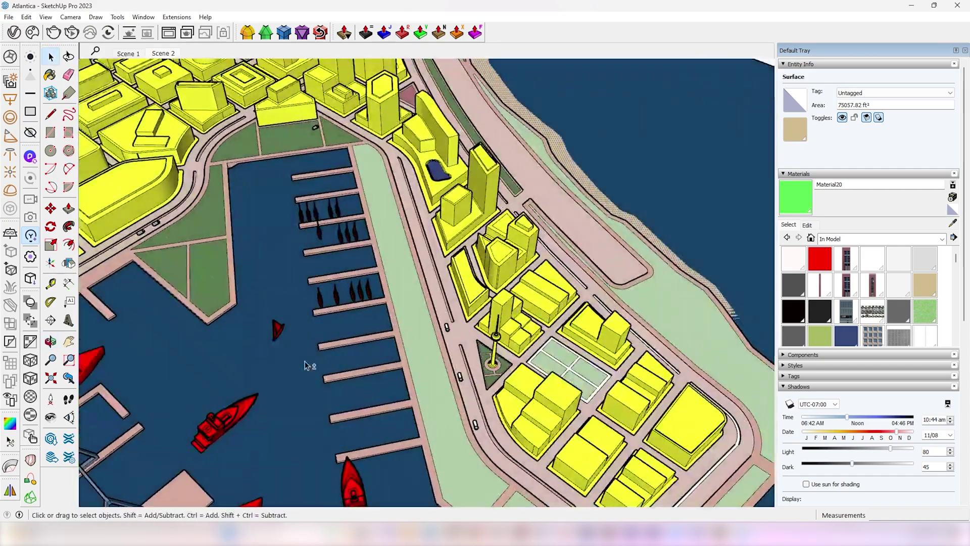
scroll(307, 366, down, 4)
middle_drag(308, 369, 313, 349)
Step: Save the model as SketchUp 6, replacing the existing Atlantica file
click(8, 17)
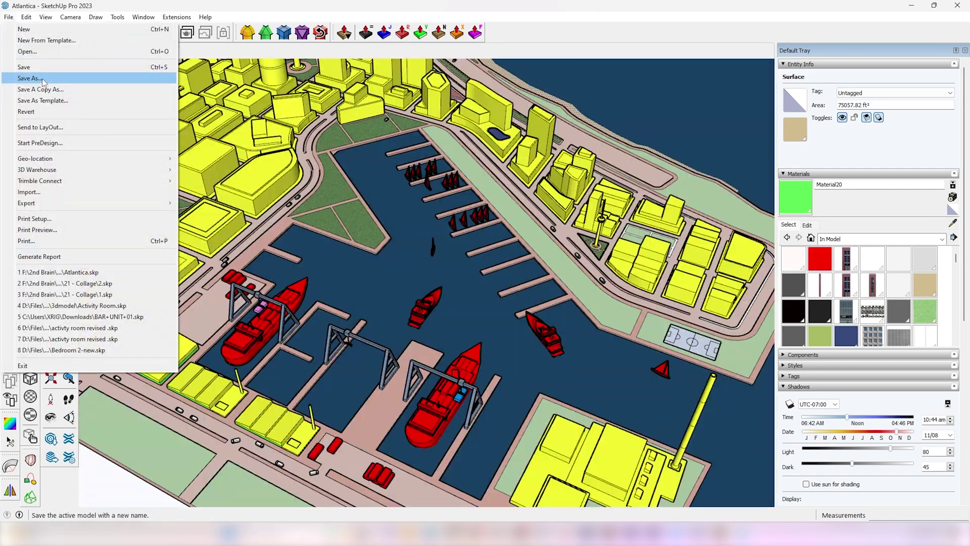
click(42, 78)
click(429, 365)
click(439, 460)
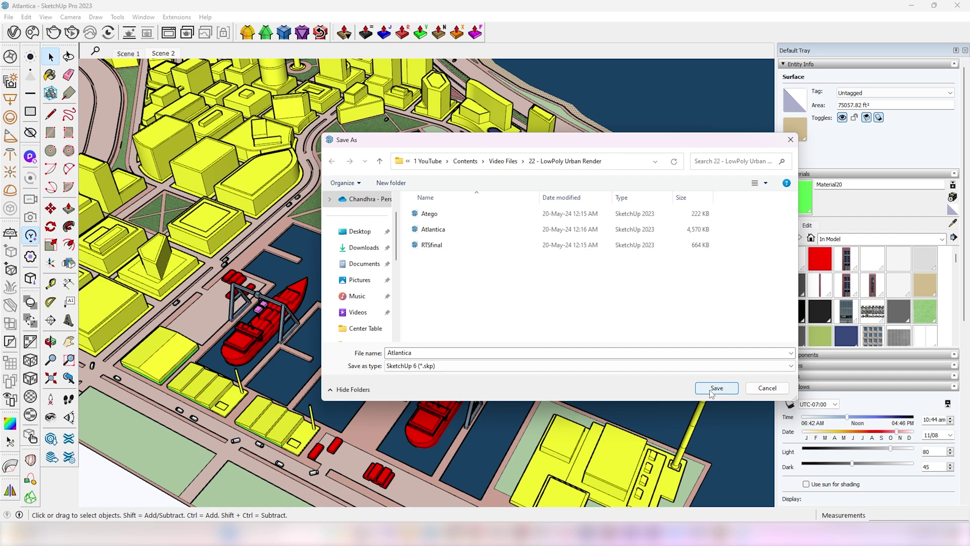
click(717, 390)
click(513, 267)
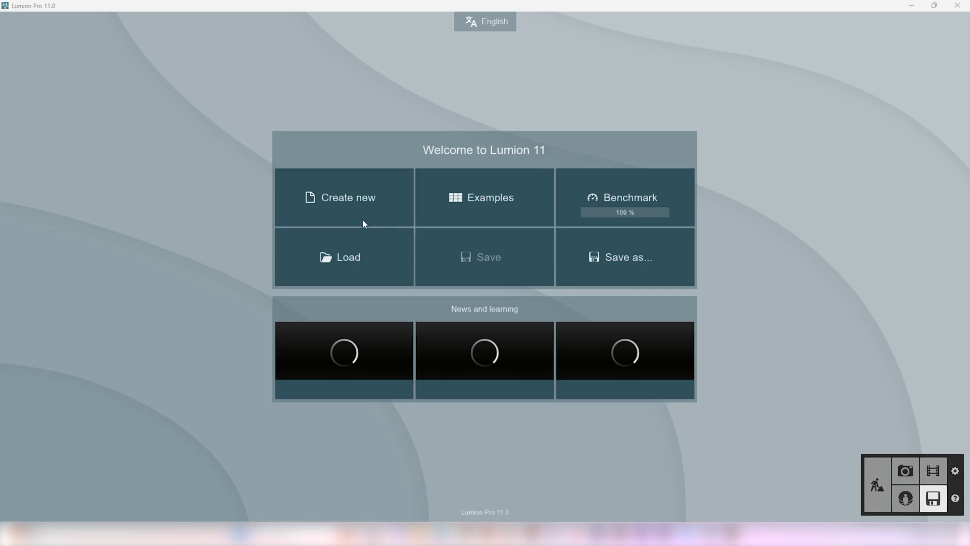
Step: Start a new project, delete the sample house, and import and place Atlantica.skp
click(359, 213)
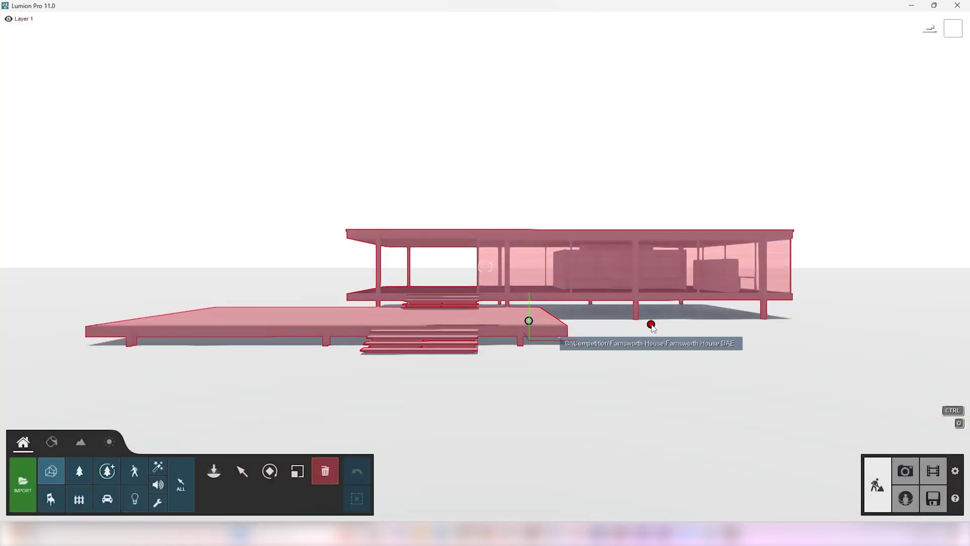
click(650, 324)
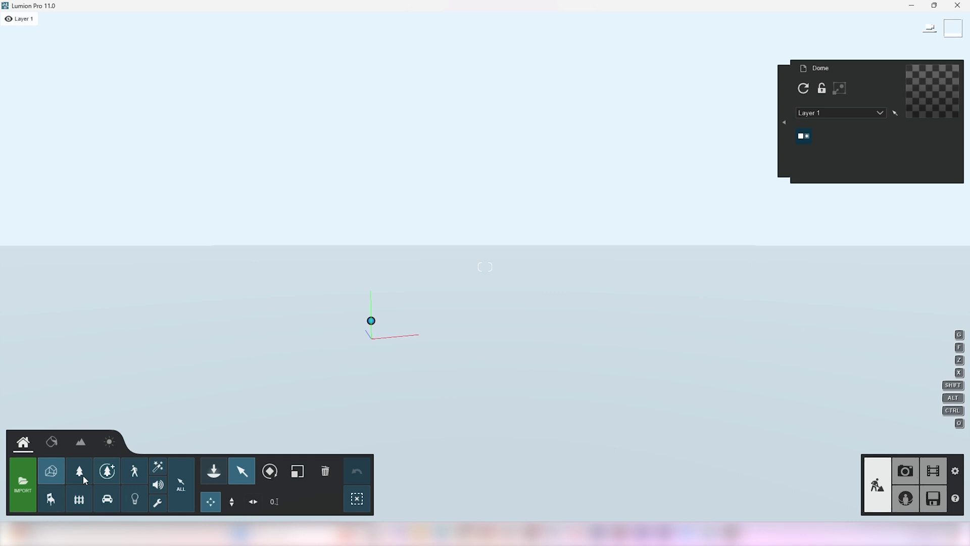
click(25, 483)
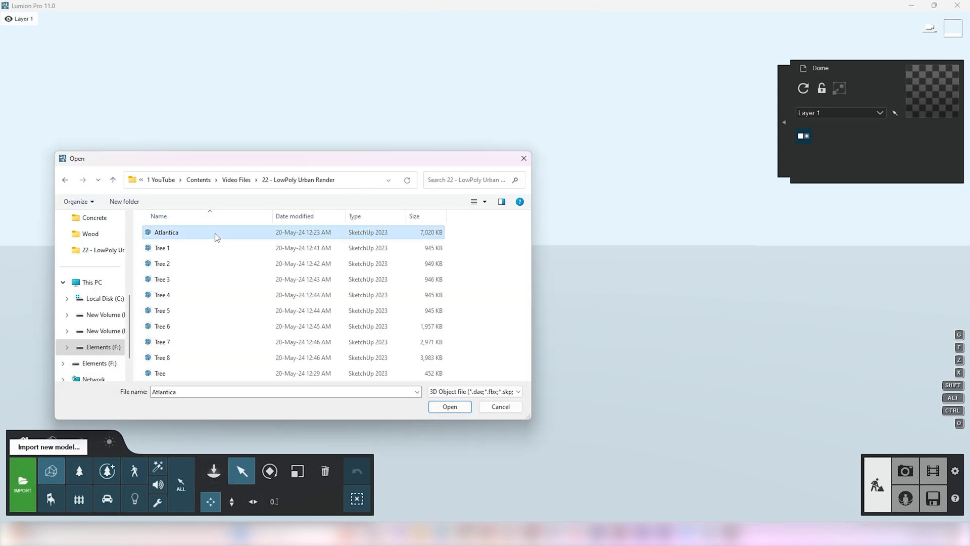
click(440, 407)
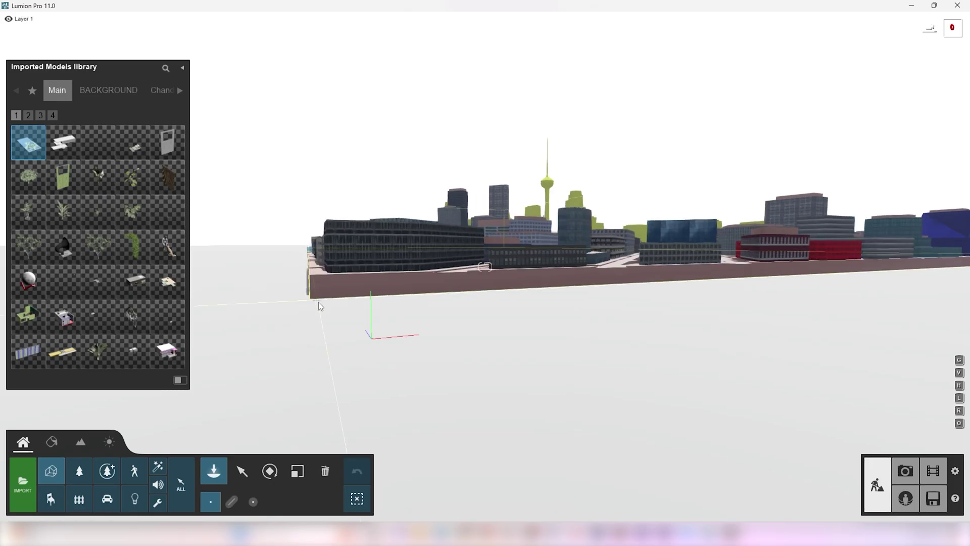
click(372, 339)
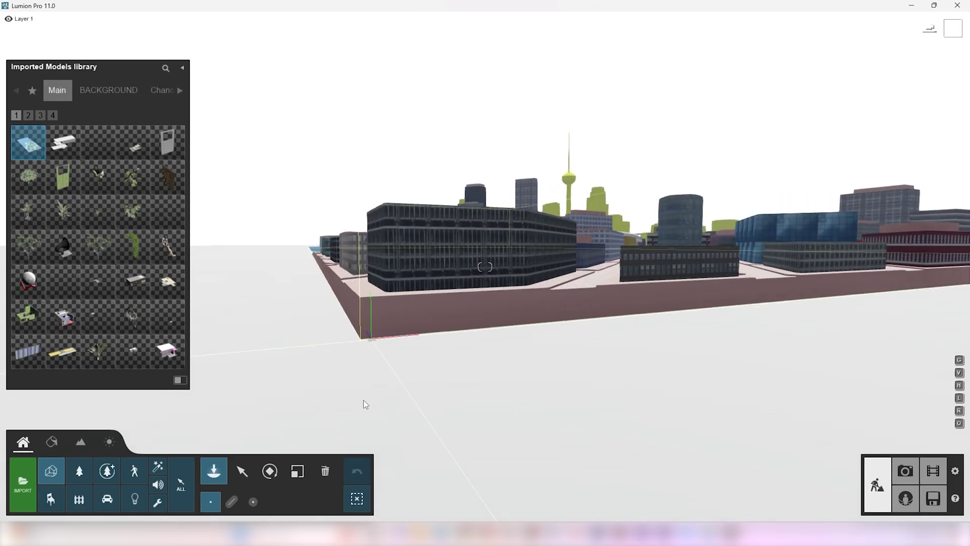
Step: Rename layer 2 to Site and layer 3 to Trees
click(242, 471)
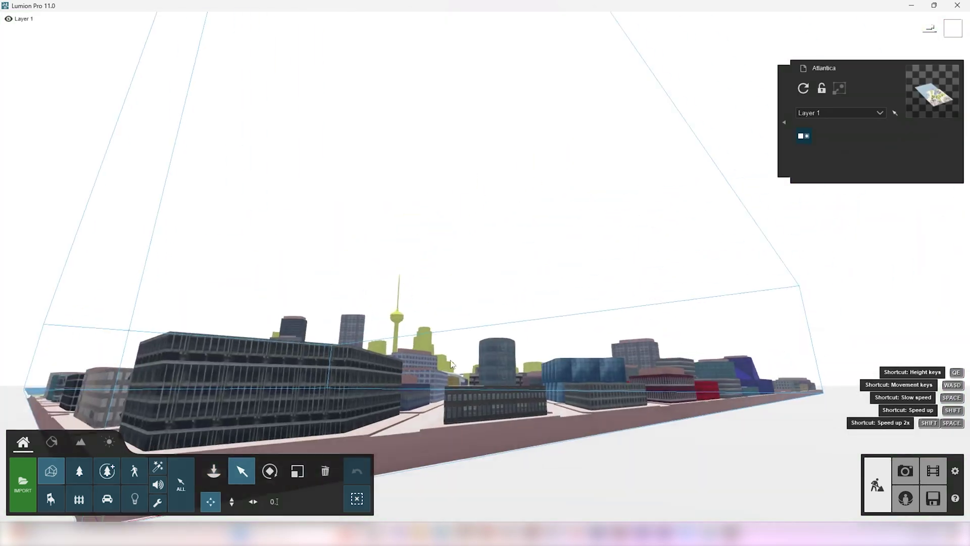
key(e)
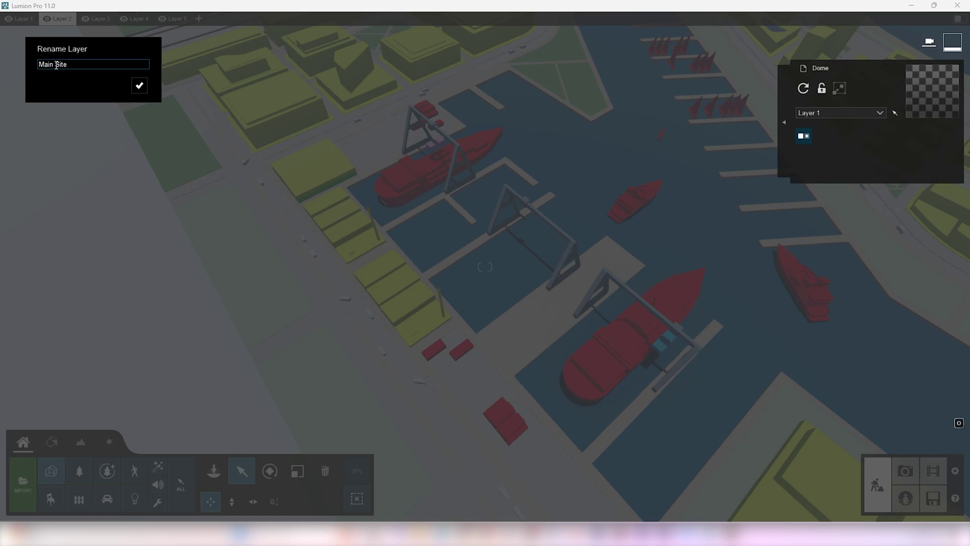
key(Return)
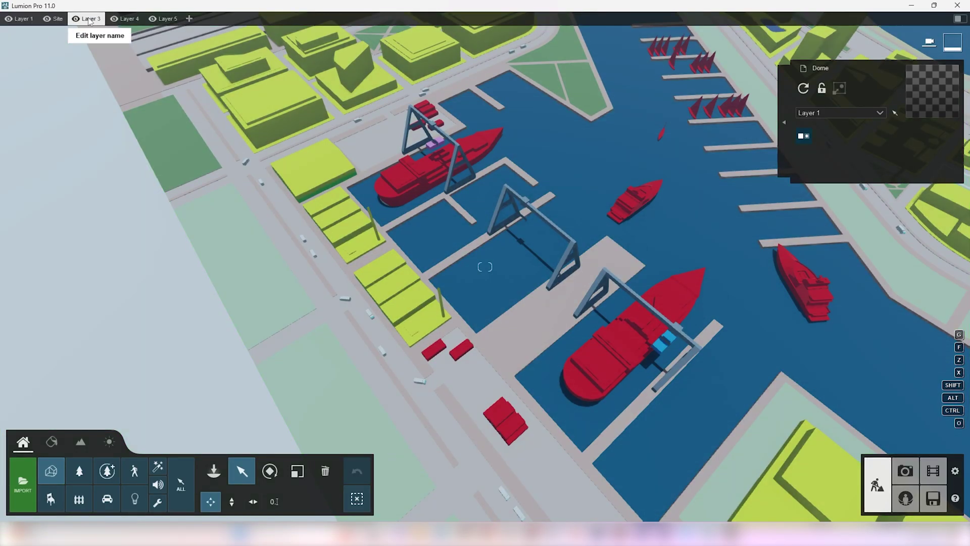
click(88, 19)
key(Return)
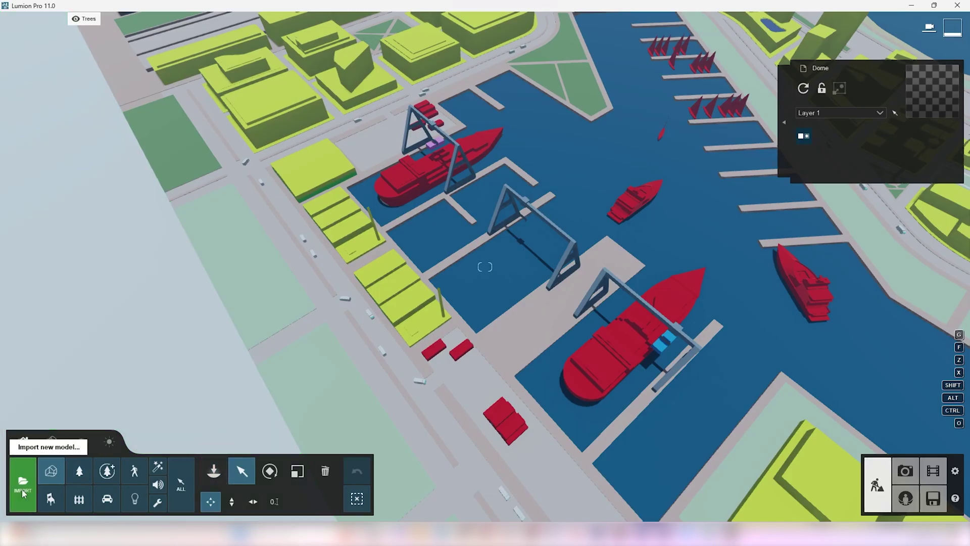
Step: Import the first tree model and Tree 3 into the library
click(23, 487)
click(449, 407)
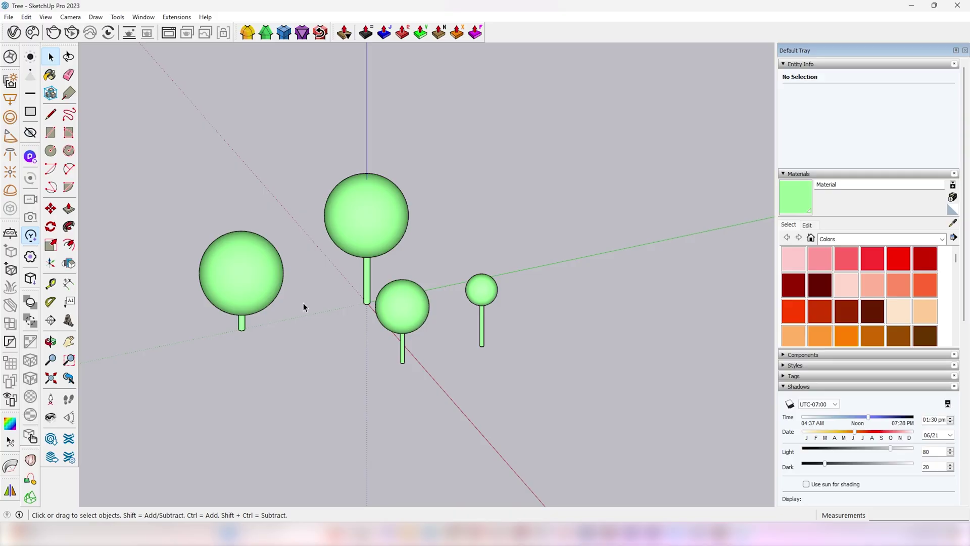
middle_drag(303, 302, 171, 304)
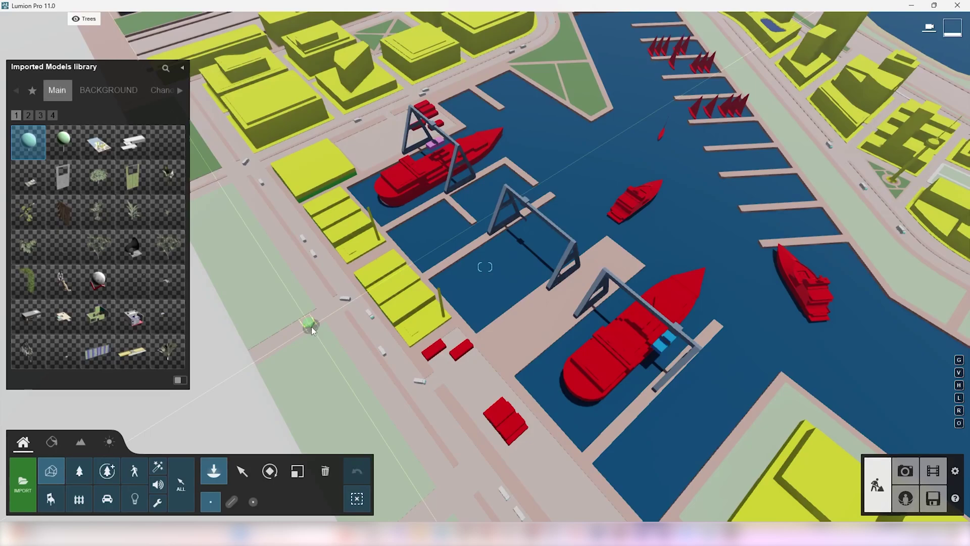
click(23, 482)
key(Up)
key(Up)
key(Return)
click(630, 366)
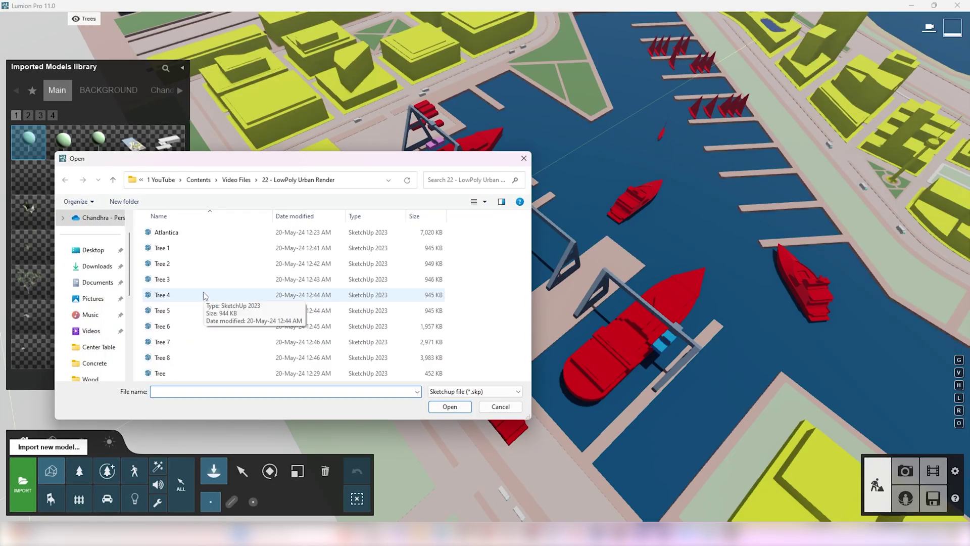
Step: Import Tree 4, Tree 5 and Tree 7 as well
double_click(205, 295)
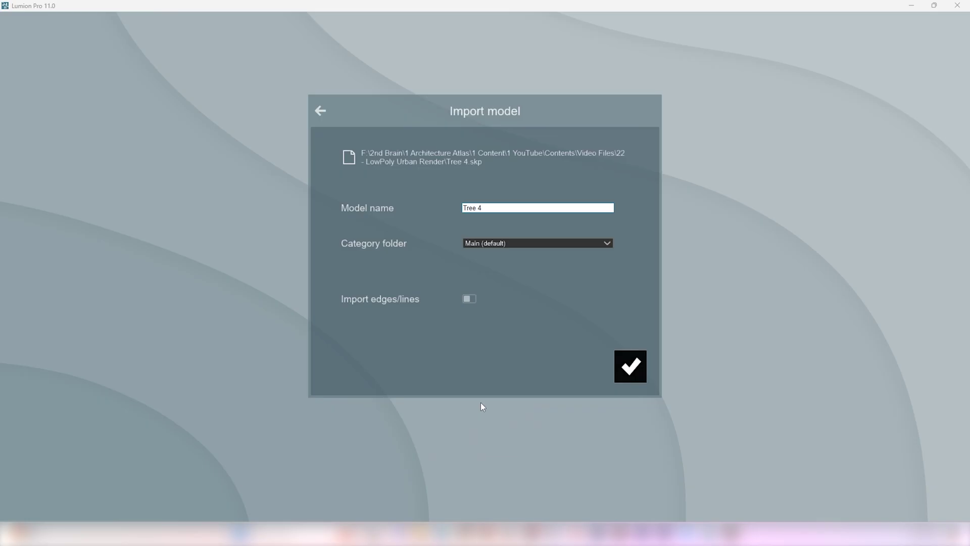
click(630, 366)
click(29, 487)
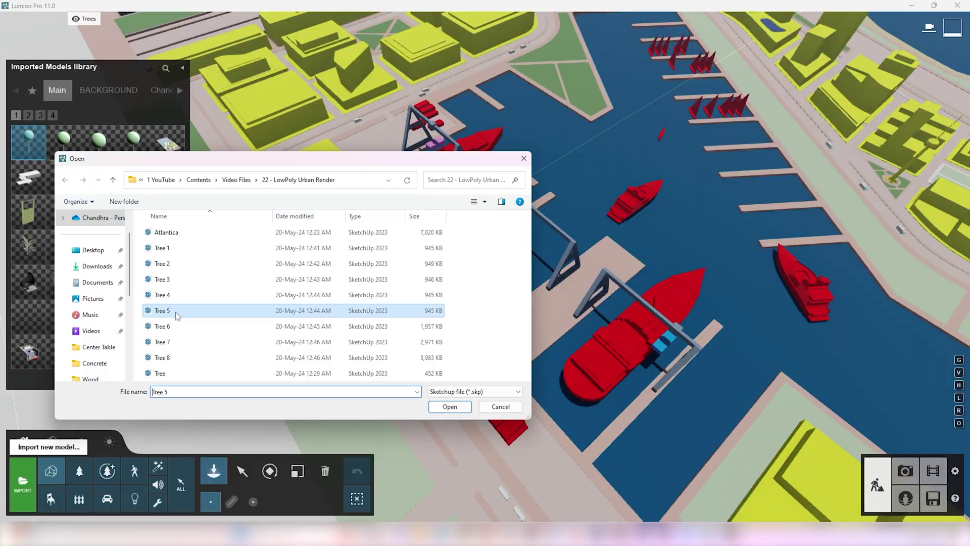
double_click(175, 311)
click(630, 365)
click(30, 483)
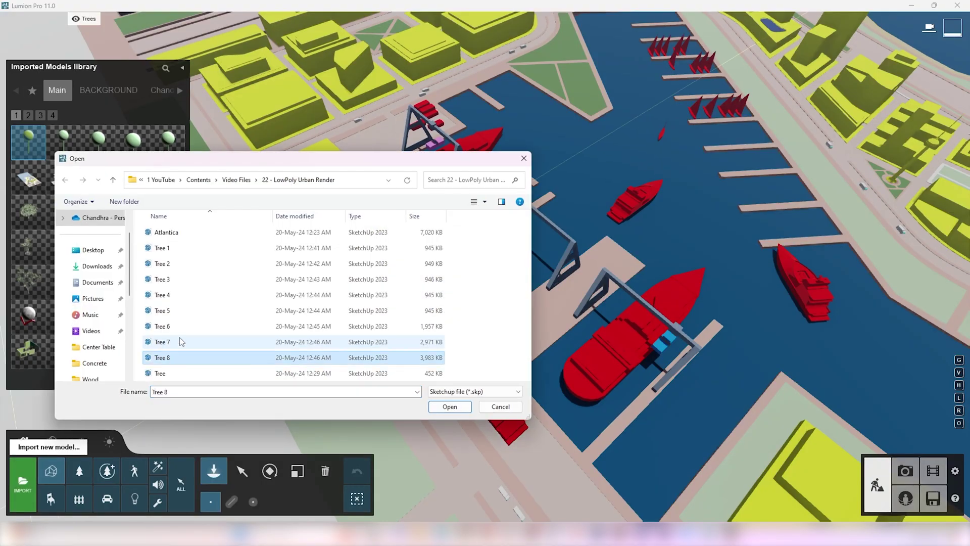
double_click(180, 342)
click(629, 367)
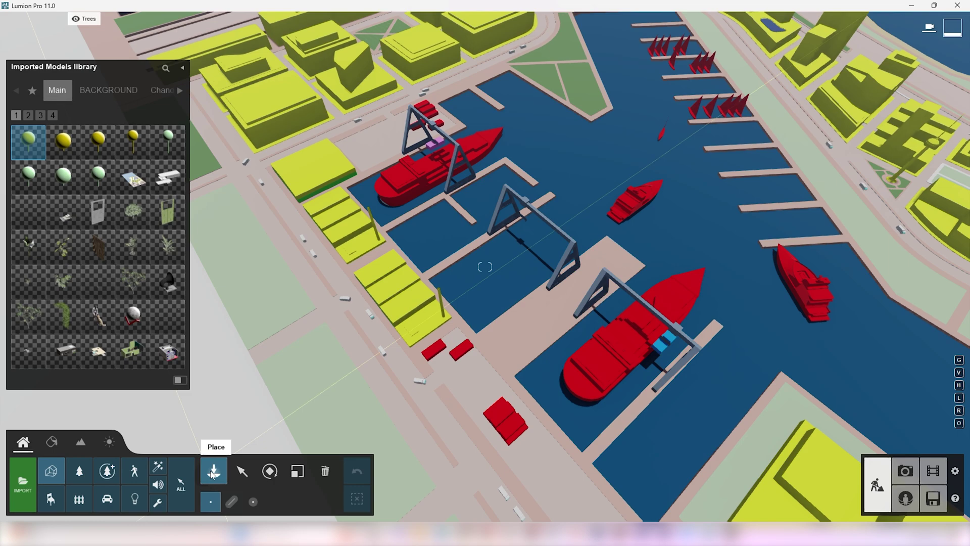
Step: Start a Mass Placement tree line with points along the edge
click(232, 503)
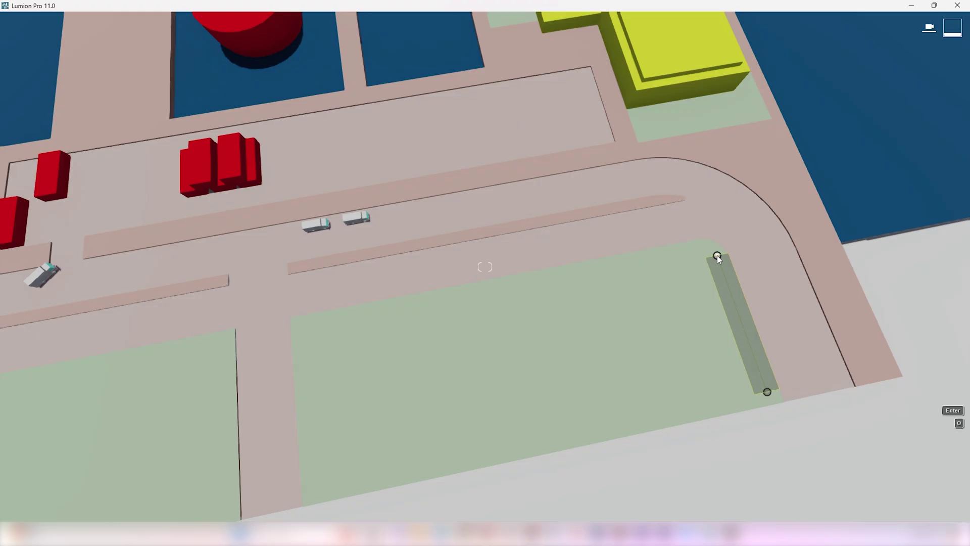
click(302, 323)
right_drag(301, 323, 324, 268)
click(300, 292)
Step: Build a placement mix of several yellow and green low-poly tree models
click(623, 464)
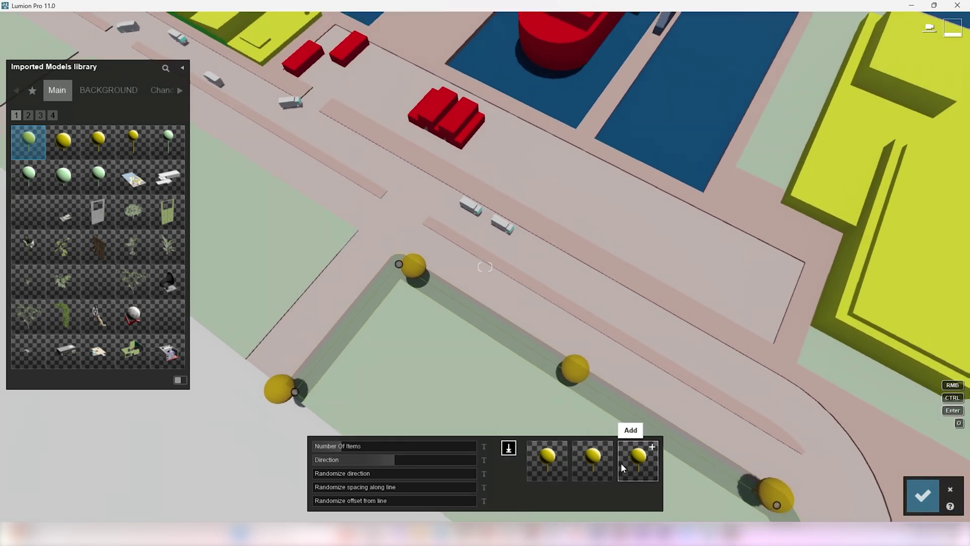
double_click(605, 449)
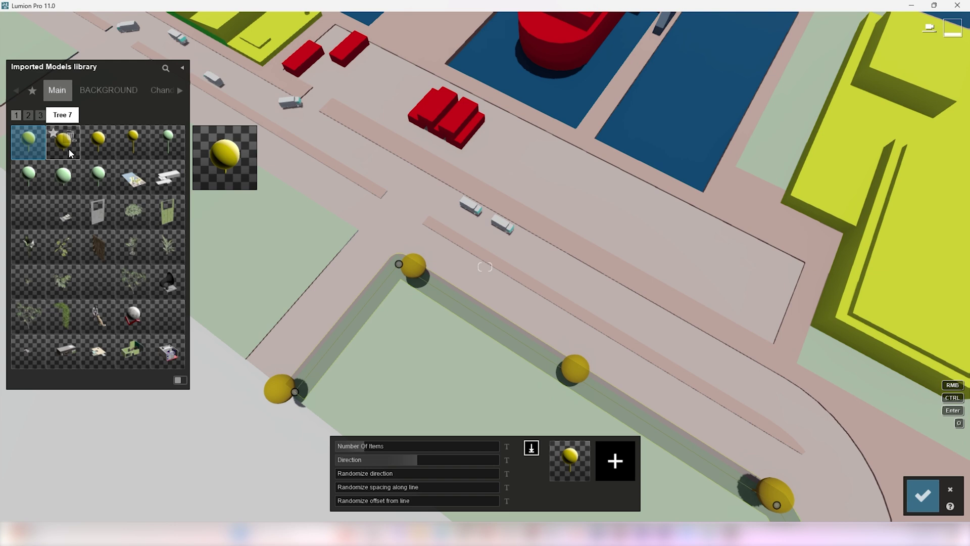
click(624, 471)
click(100, 155)
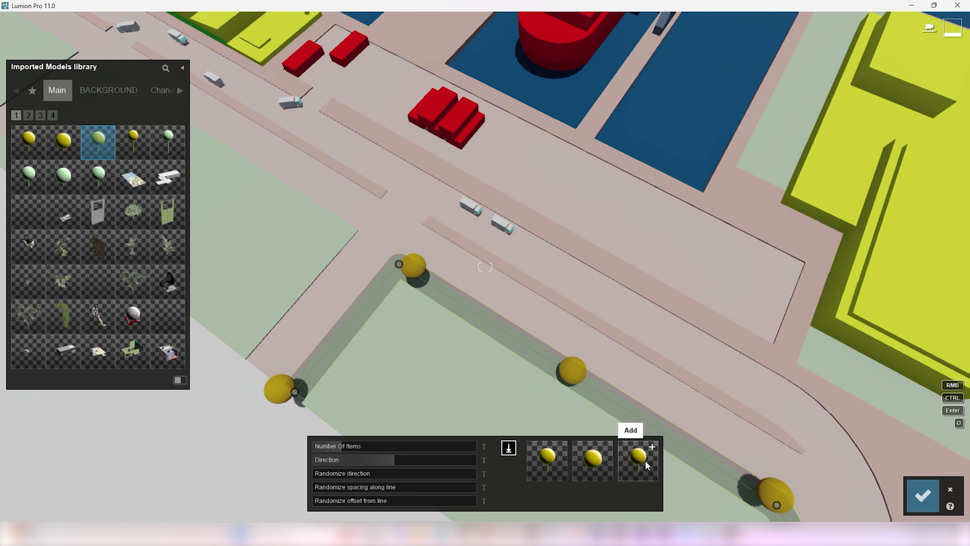
click(641, 457)
click(656, 458)
click(659, 457)
click(541, 492)
click(559, 488)
click(62, 177)
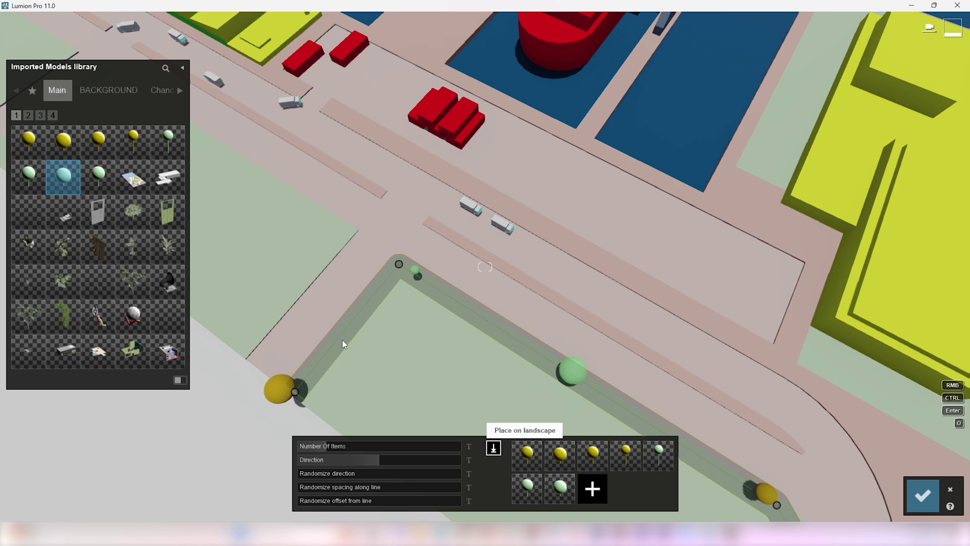
click(600, 495)
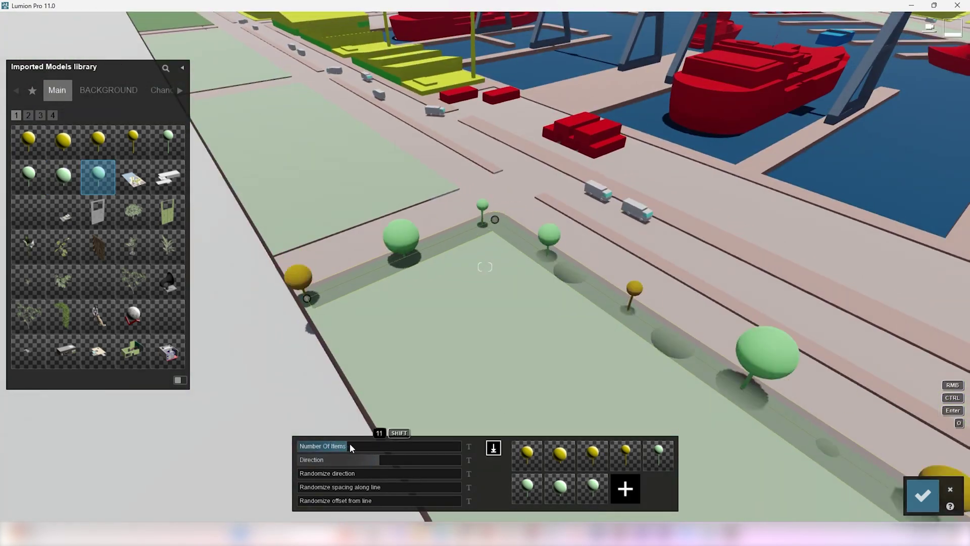
Step: Randomize direction, spacing and offset, plant the marina path line, and confirm
drag(377, 473, 377, 501)
right_drag(500, 263, 504, 259)
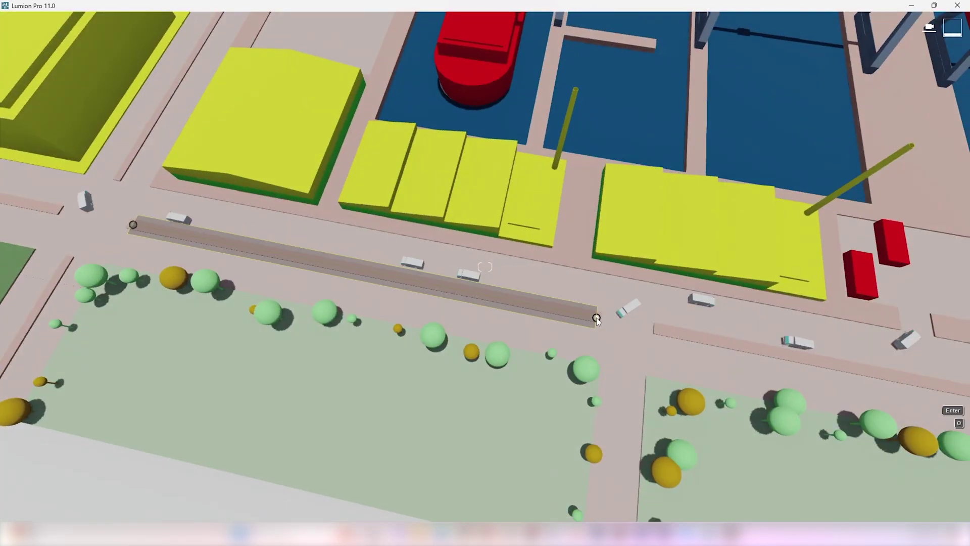
click(596, 318)
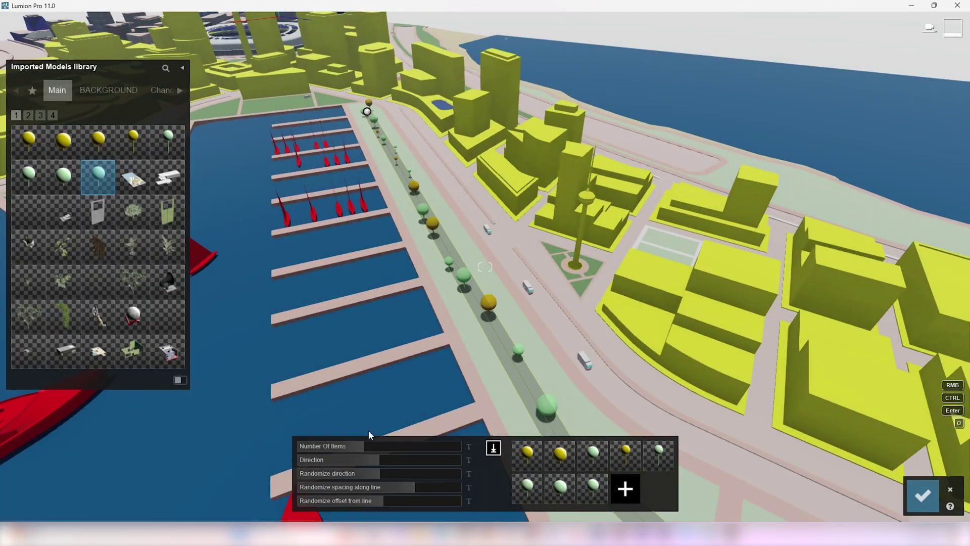
drag(384, 501, 421, 502)
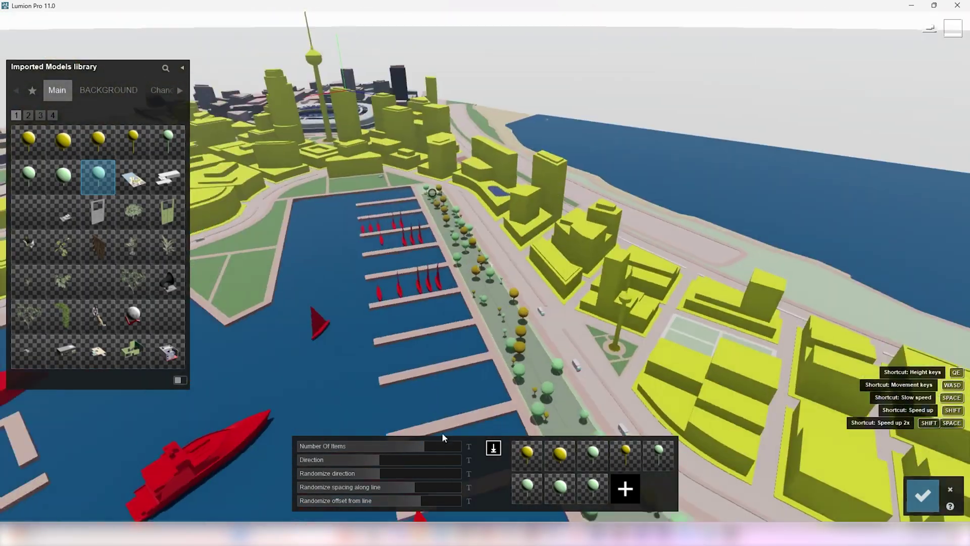
click(923, 496)
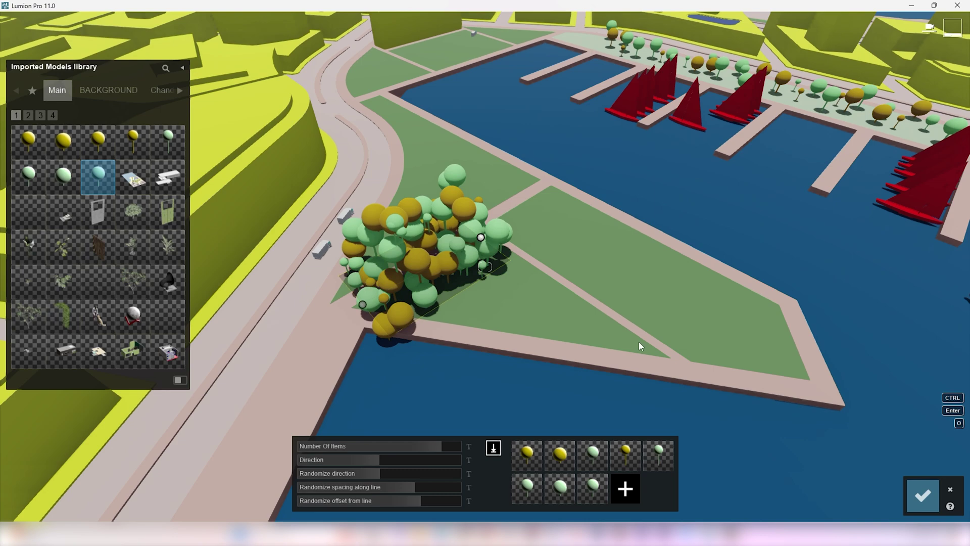
Step: Loosen the tree cluster, show only the Site layer, and lower the truck's Gloss
drag(442, 446, 358, 445)
drag(415, 486, 430, 487)
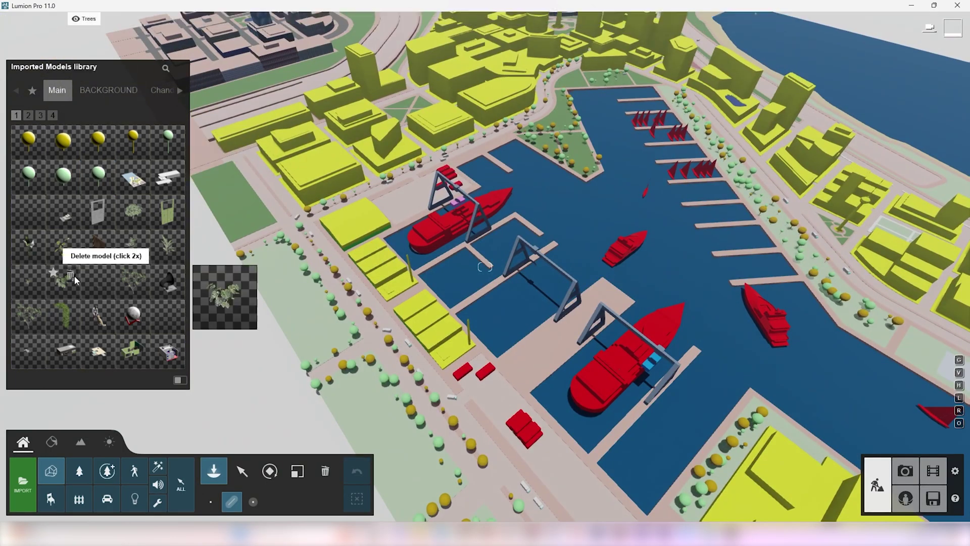
click(60, 19)
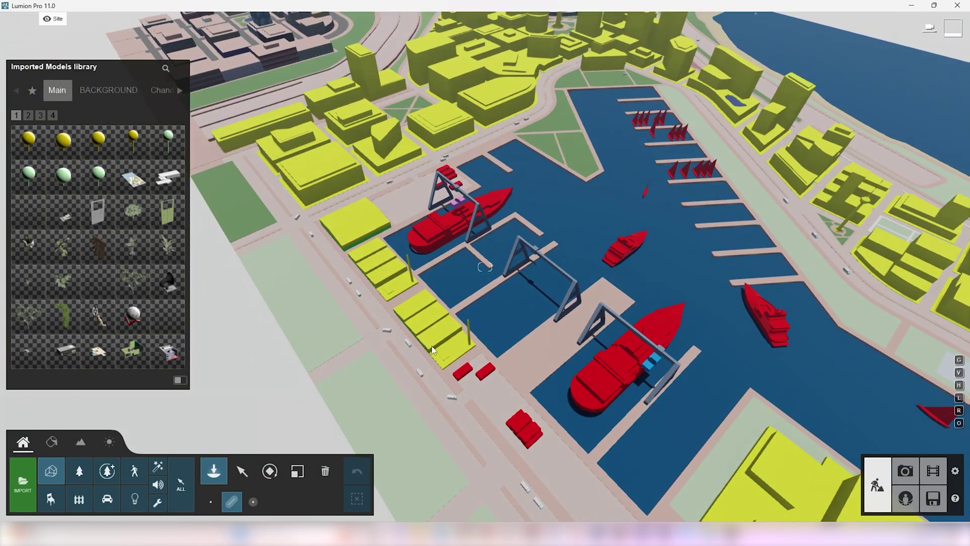
scroll(433, 350, up, 10)
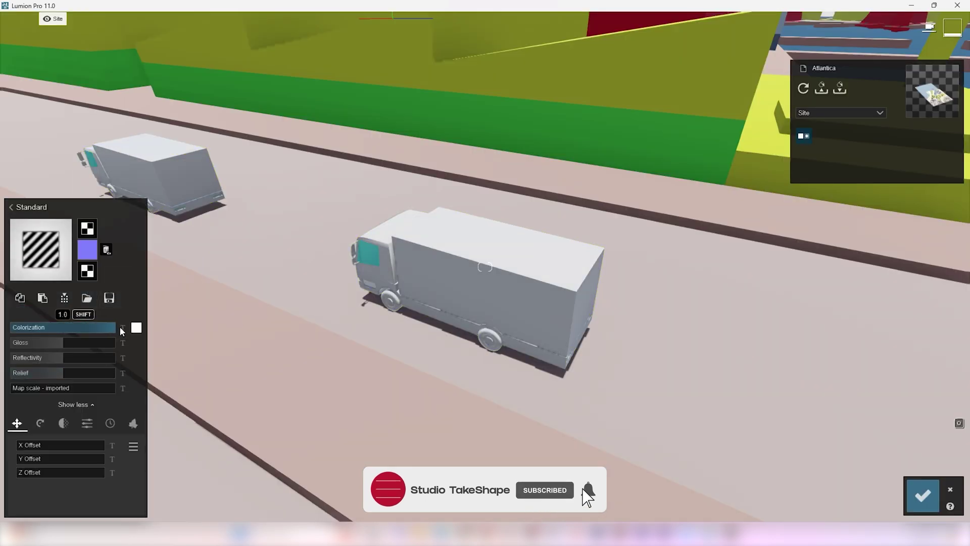
drag(65, 344, 46, 357)
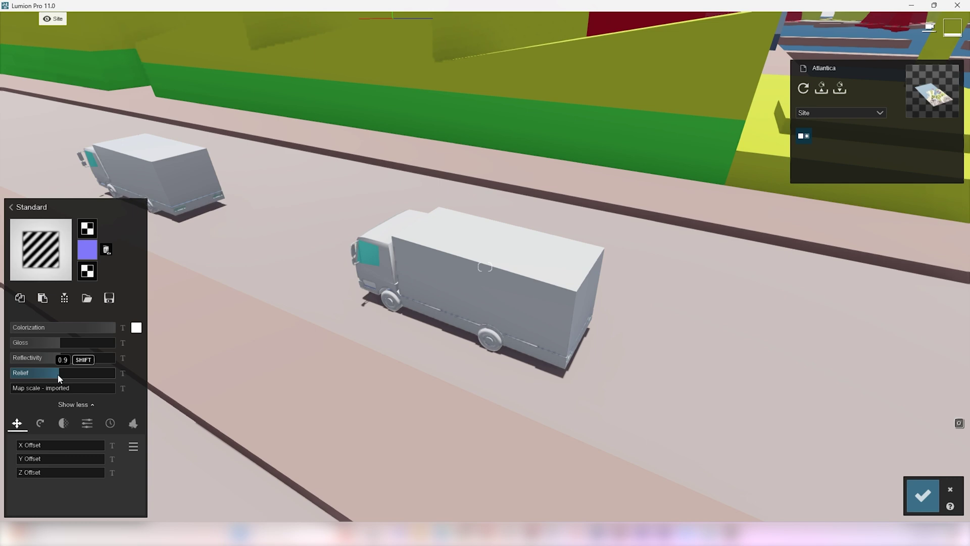
Step: Apply Indoor Rough Glass 004 to the truck windshield
scroll(218, 358, up, 5)
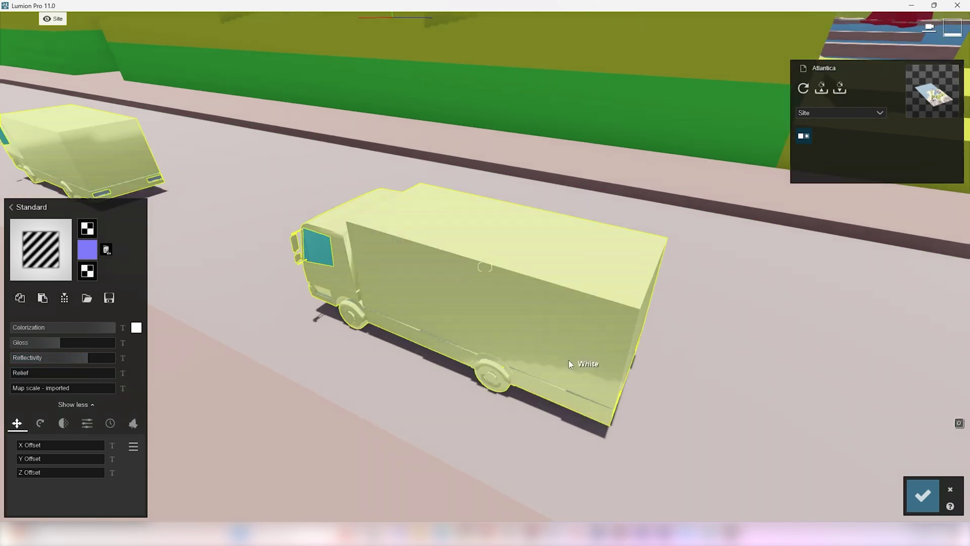
click(66, 357)
click(10, 207)
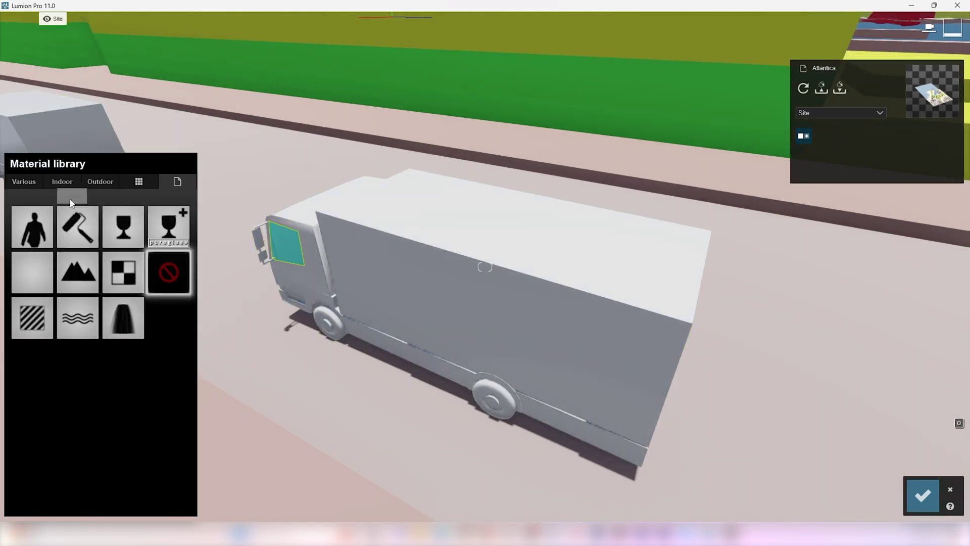
click(66, 181)
click(175, 457)
scroll(176, 457, down, 5)
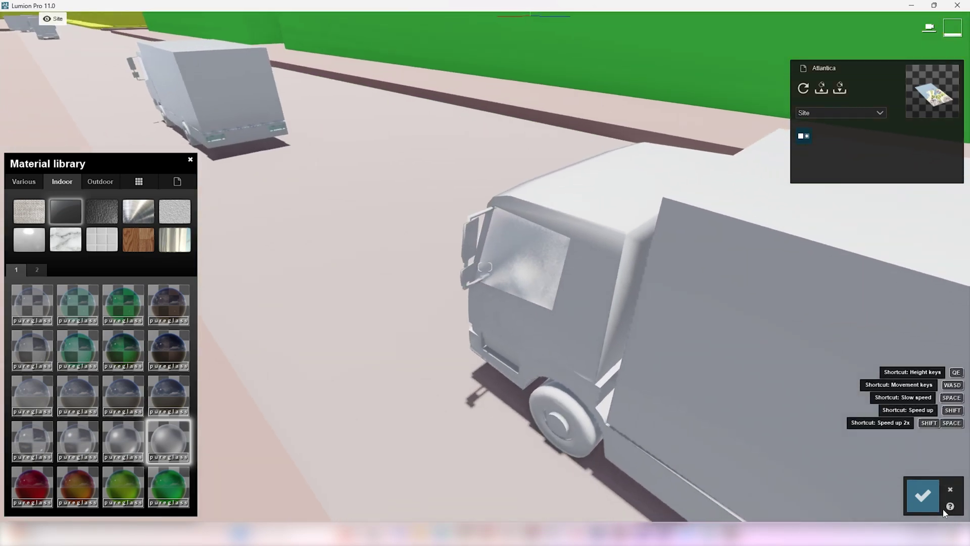
Step: Give the warehouses Plastic Glossy 007, washed to pale white-grey with reduced relief
click(418, 225)
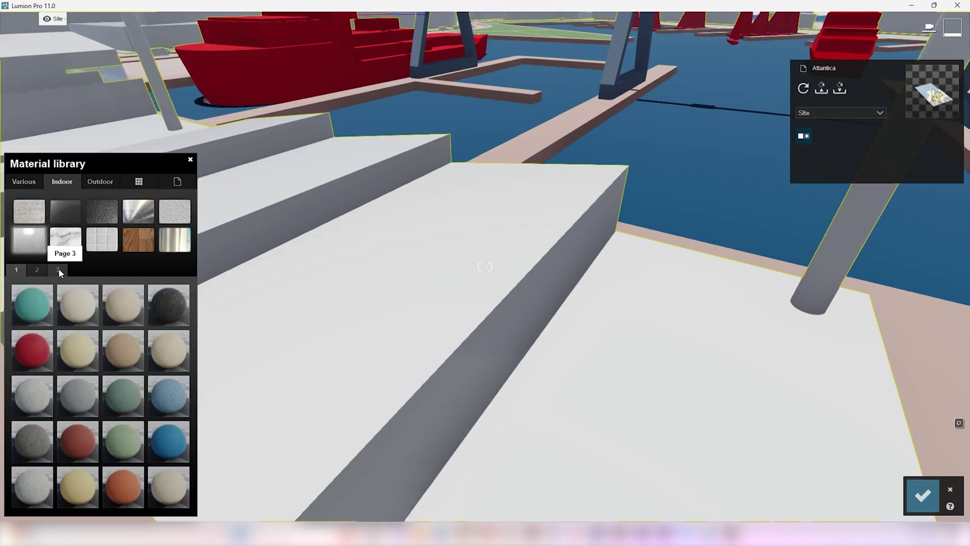
click(59, 270)
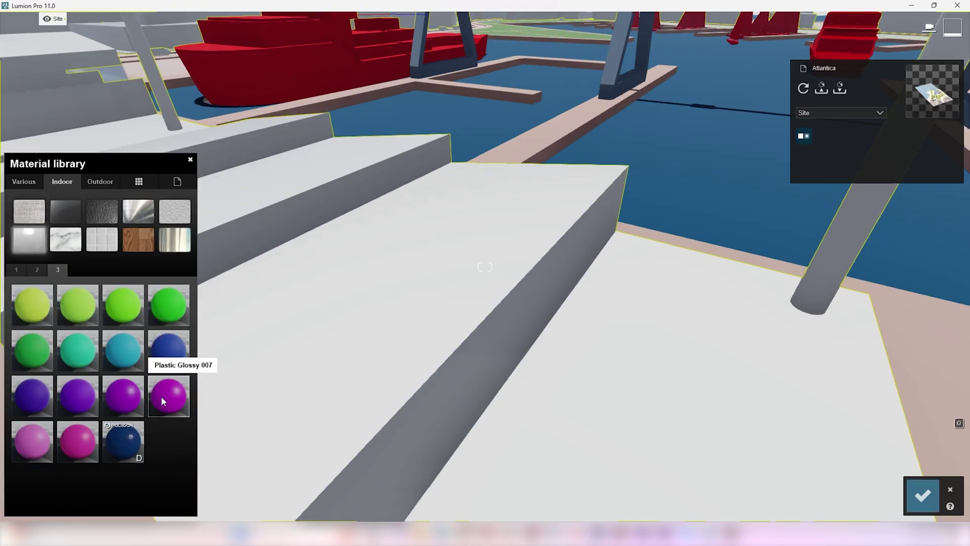
click(169, 396)
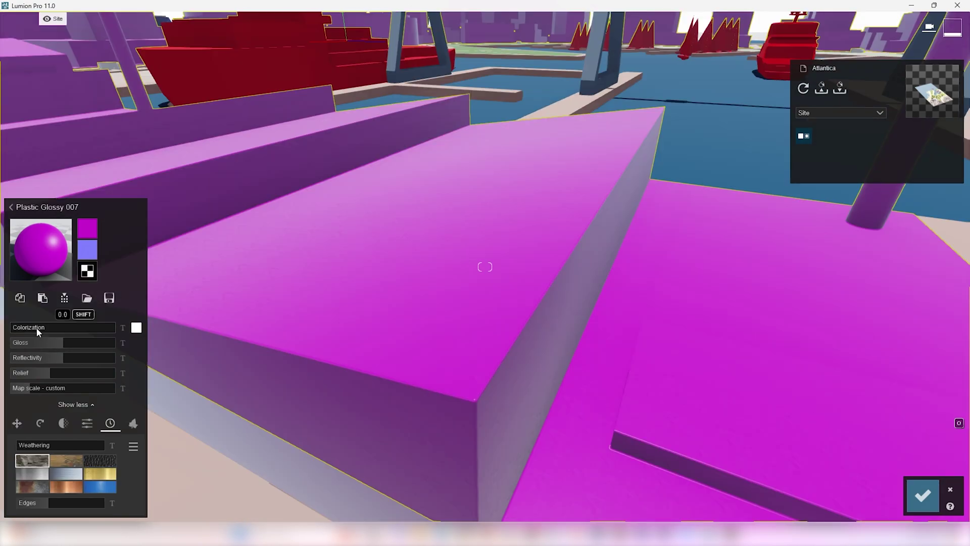
drag(37, 327, 97, 328)
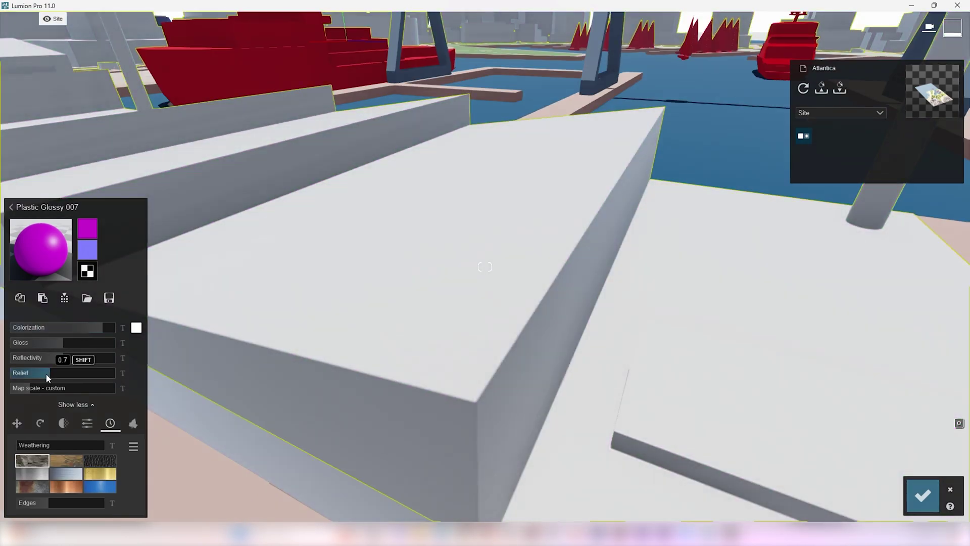
drag(46, 374, 26, 374)
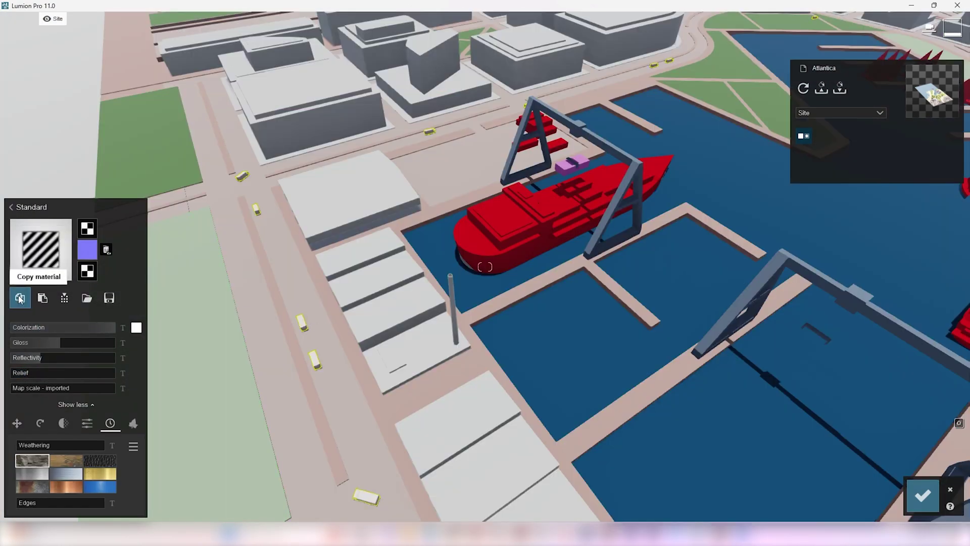
Step: Copy the white Standard material and paste it onto the red ship
click(485, 247)
click(77, 226)
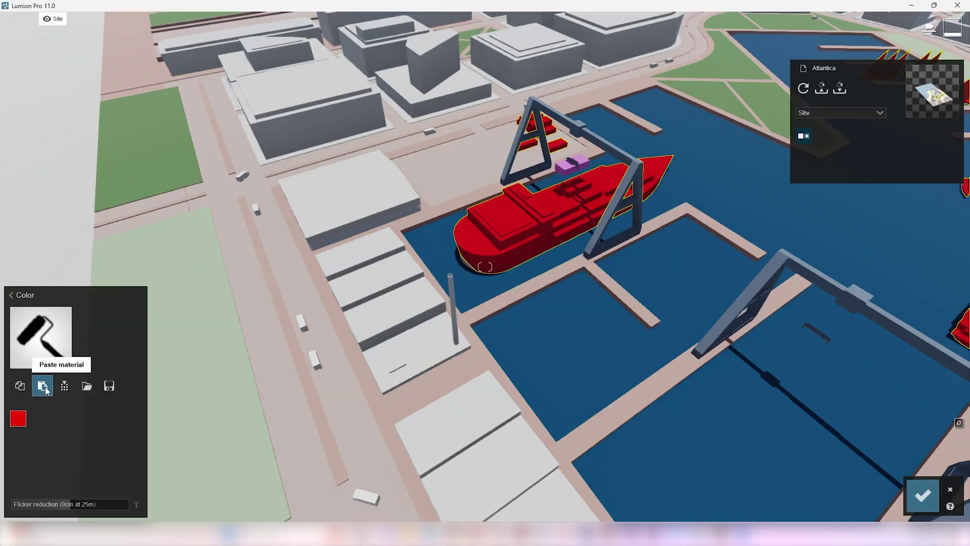
click(45, 386)
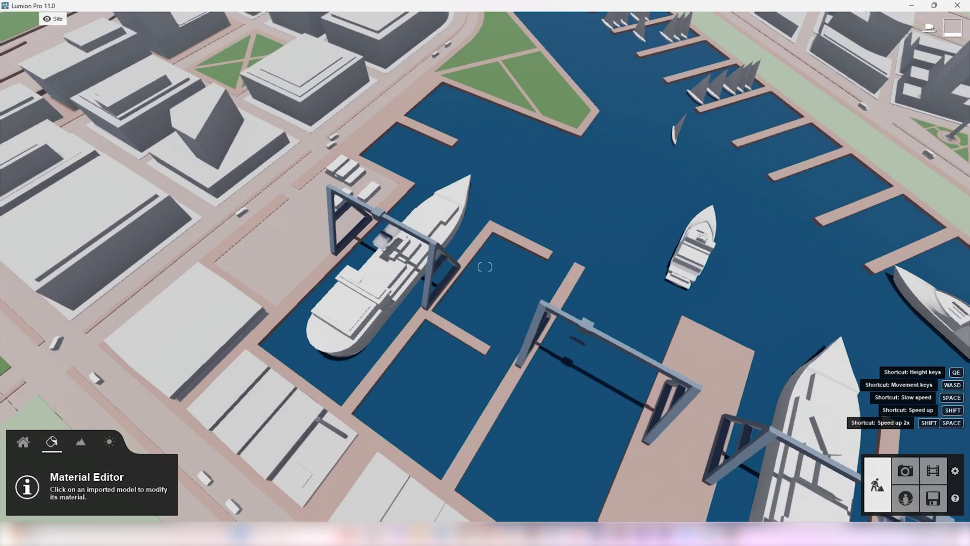
Step: Load a colour palette swatch image as the crane's colour map
key(w)
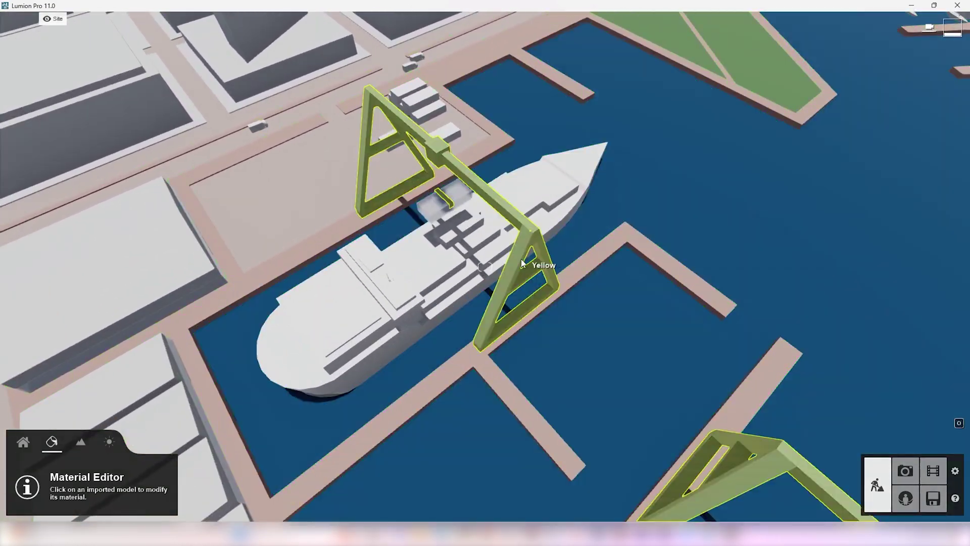
click(513, 372)
click(80, 226)
double_click(307, 233)
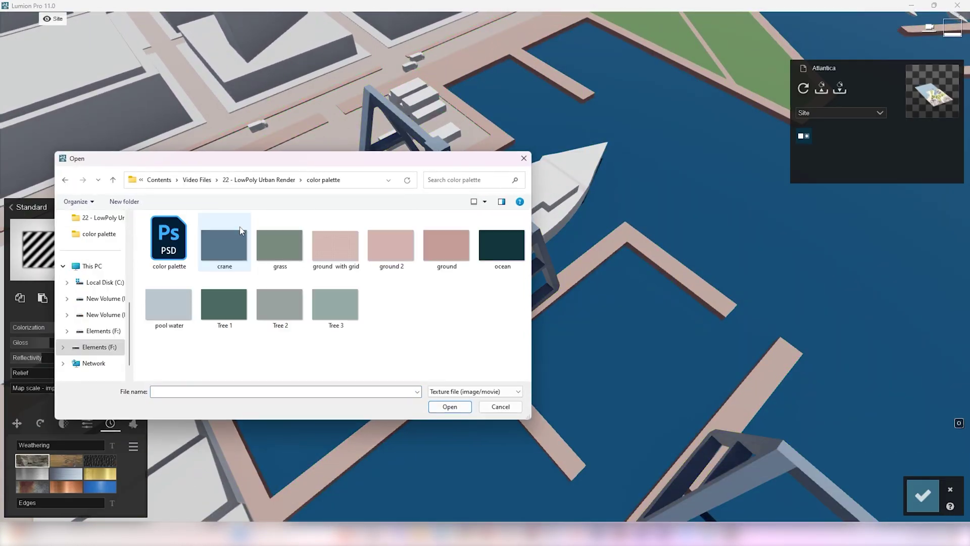
click(449, 407)
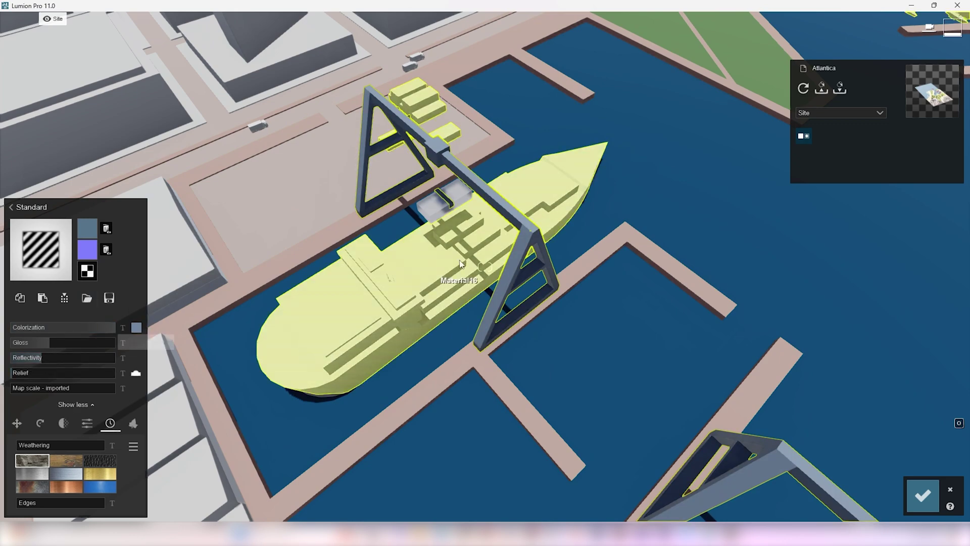
Step: Make the park surface a pasted Standard material using the grass.png swatch
scroll(444, 302, down, 3)
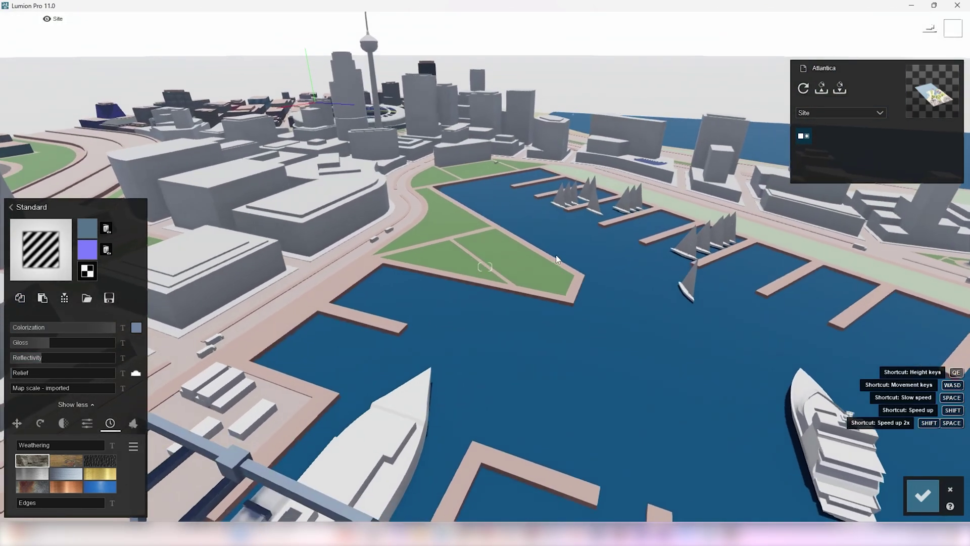
click(532, 267)
click(80, 235)
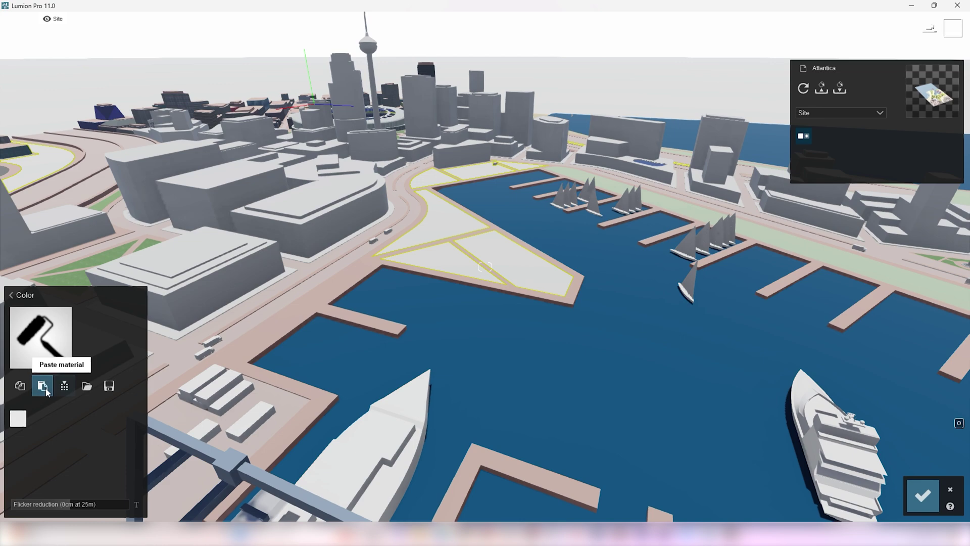
click(42, 387)
scroll(510, 257, up, 5)
right_drag(510, 257, 480, 253)
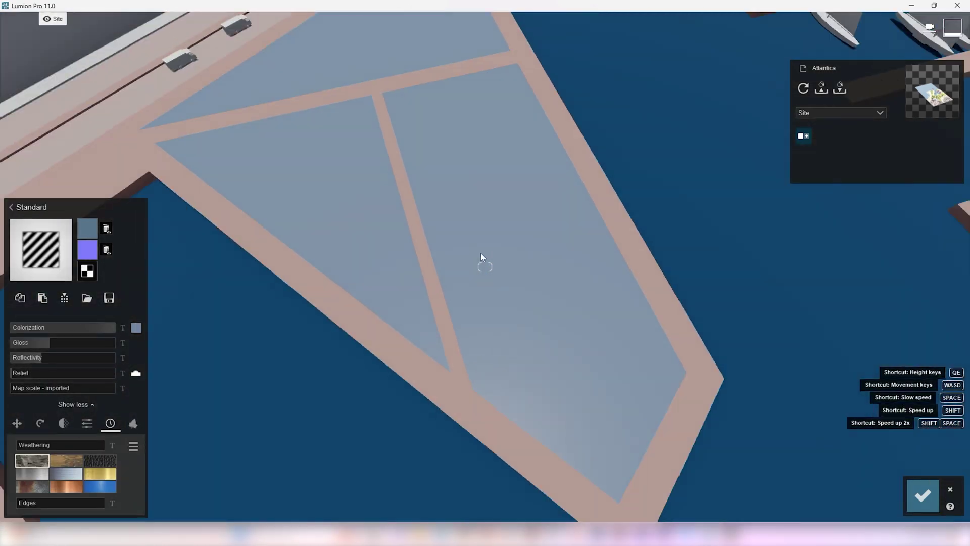
click(87, 228)
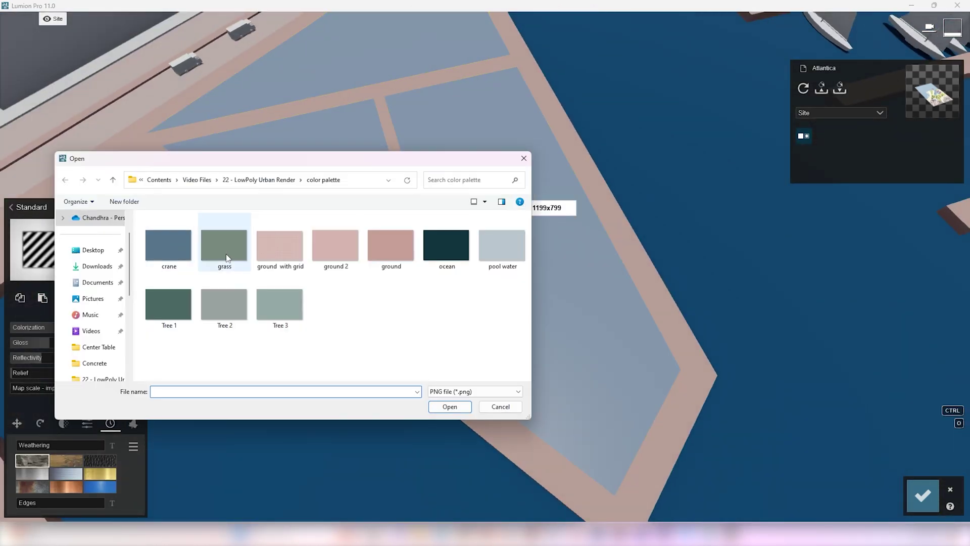
click(450, 407)
Step: Apply the ground with grid.png swatch to the street ground
right_drag(481, 344, 450, 303)
scroll(425, 286, down, 5)
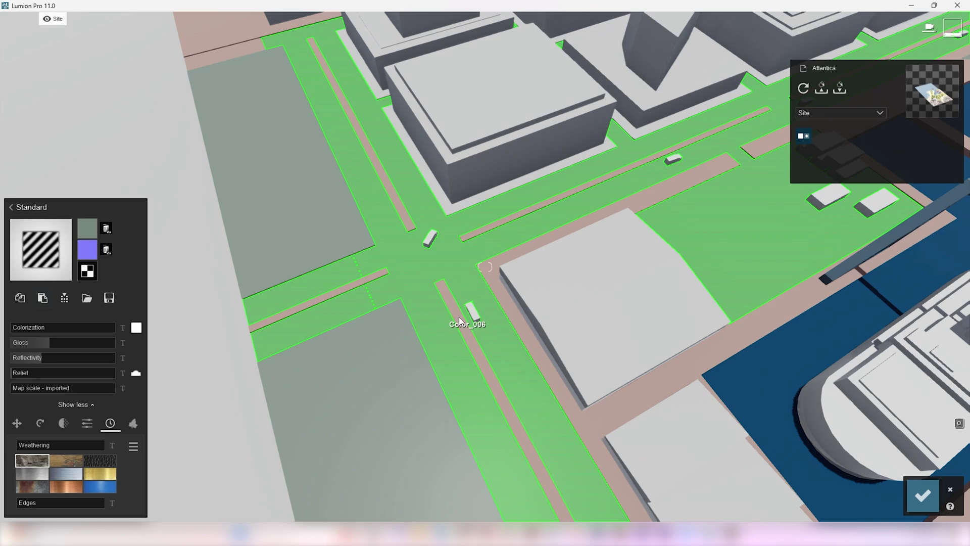
click(87, 228)
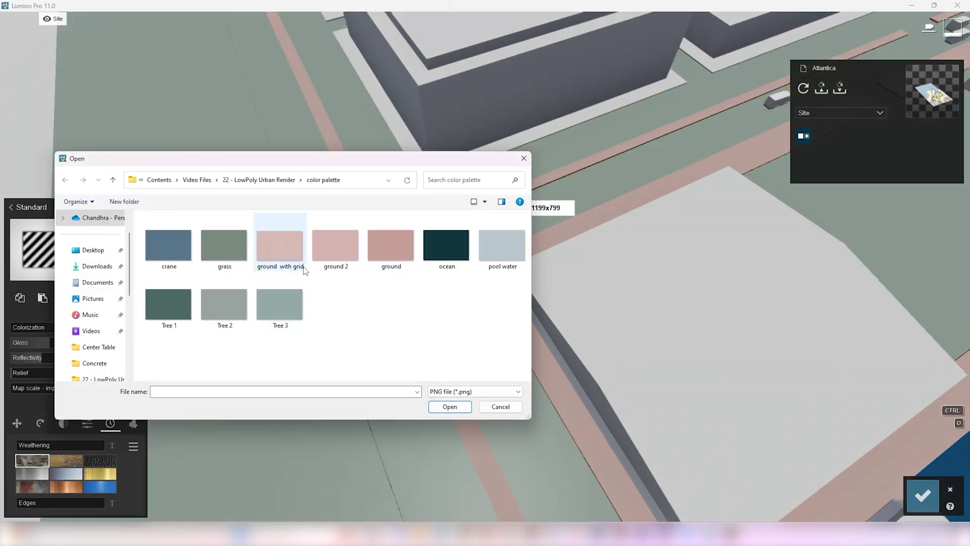
double_click(305, 270)
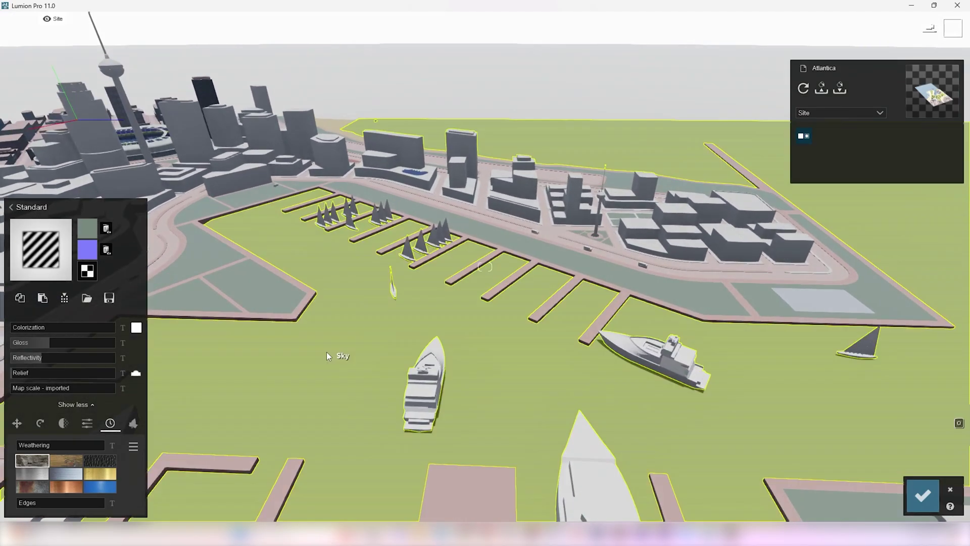
Step: Apply ocean.png to the water, lowering Gloss to 0.4 and raising Reflectivity
click(89, 234)
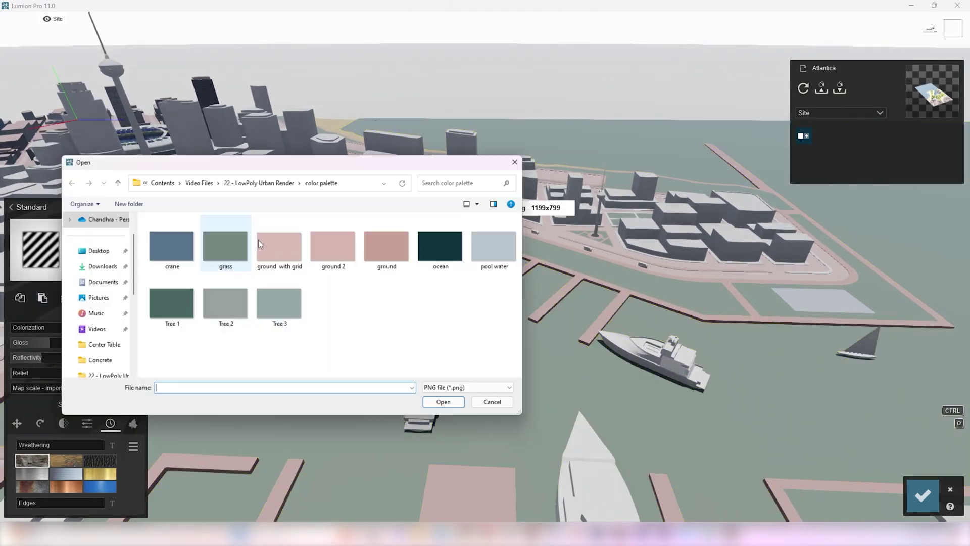
click(451, 411)
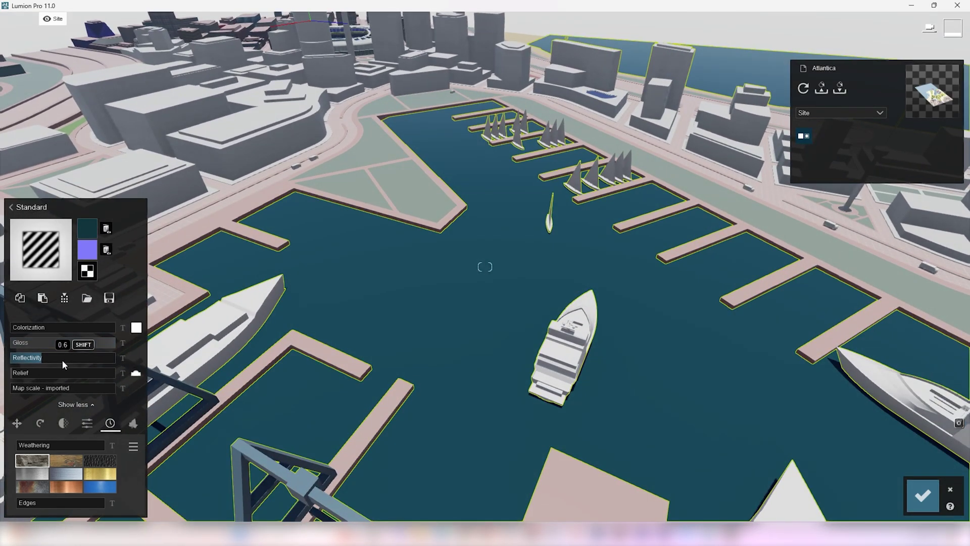
drag(62, 360, 30, 344)
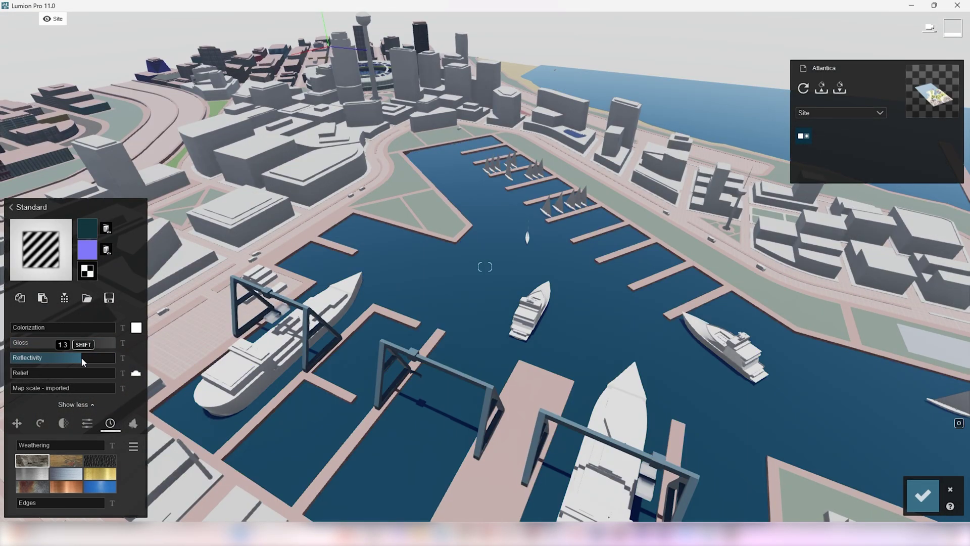
drag(81, 357, 95, 356)
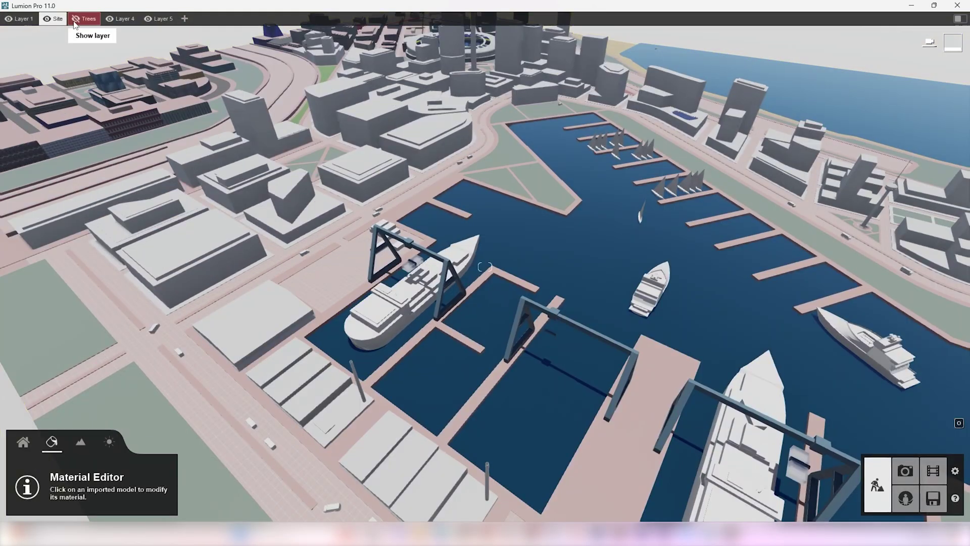
right_drag(455, 302, 554, 204)
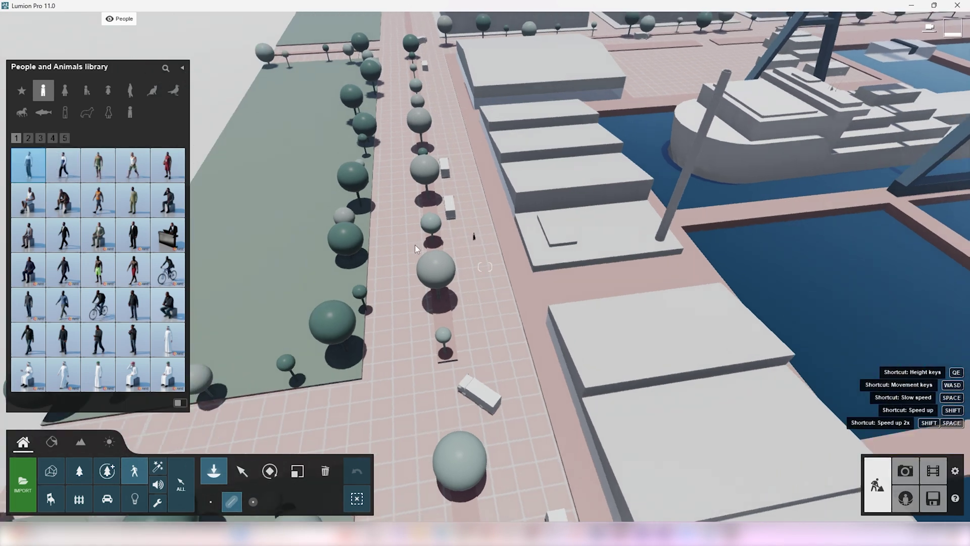
Step: Draw a line of people along the quay with more items and wider offset
click(563, 300)
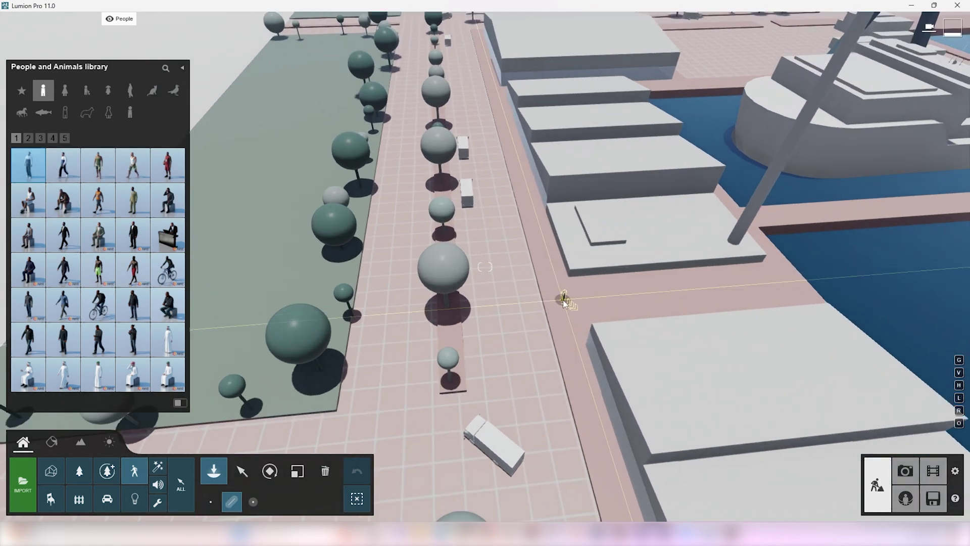
click(501, 104)
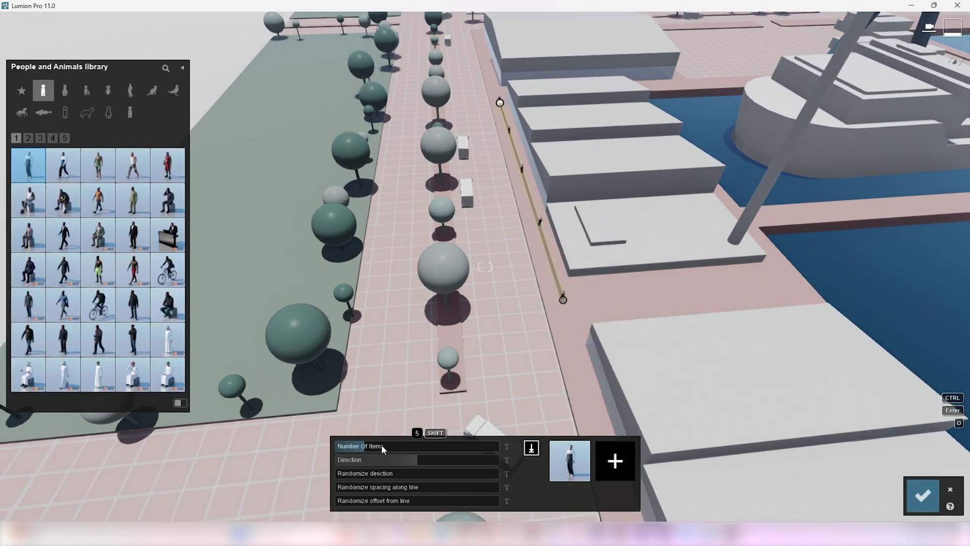
drag(383, 448, 397, 447)
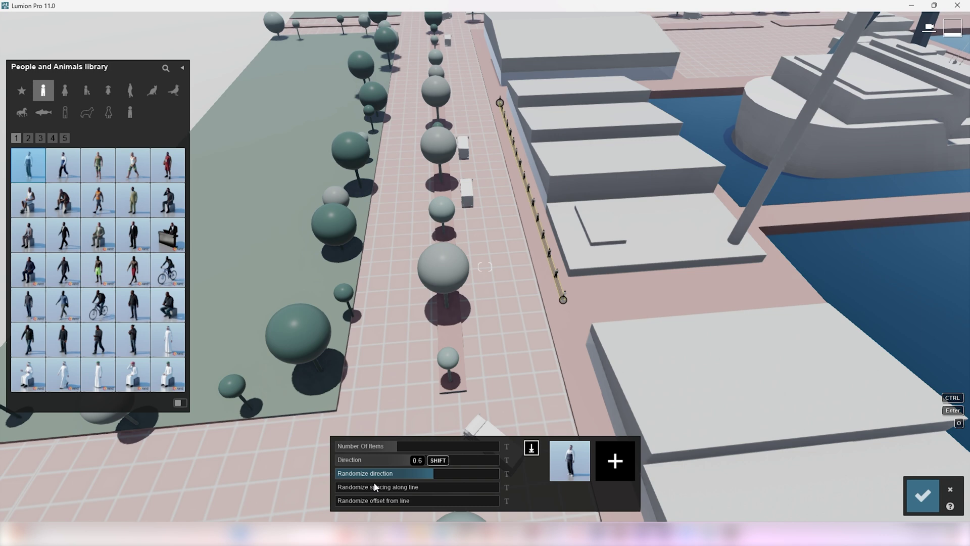
drag(397, 500, 423, 495)
Step: Add walking men, an orange-shirt walker and female figures to the crowd, adjusting offset
click(68, 176)
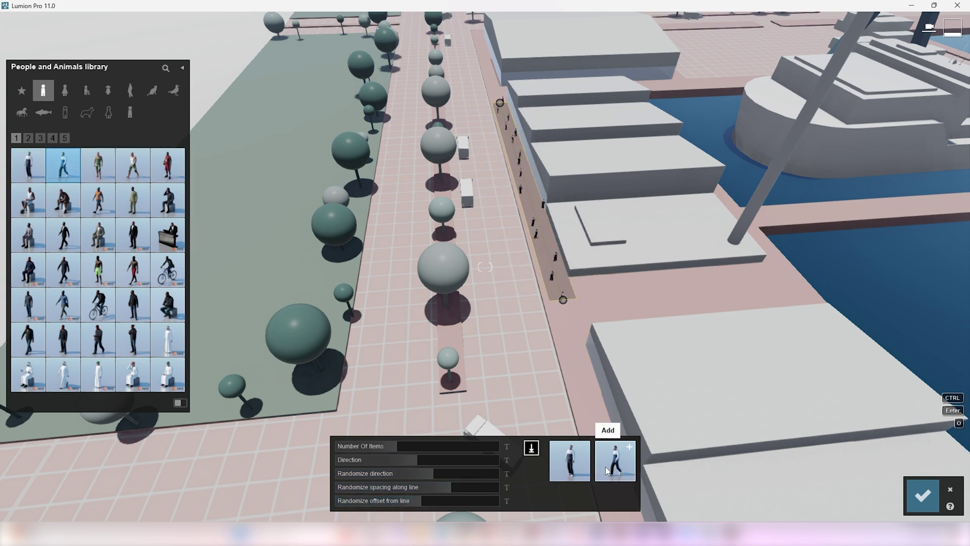
click(98, 200)
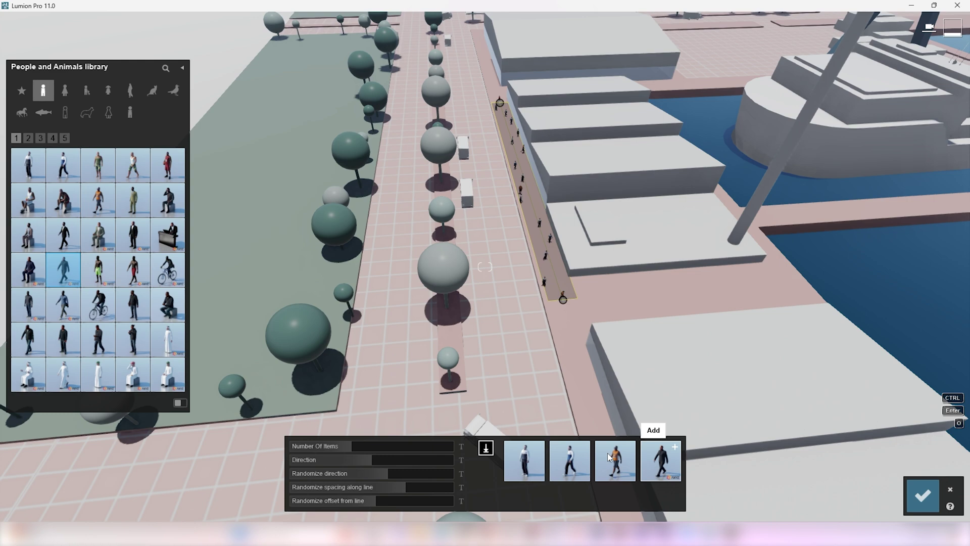
click(660, 461)
click(98, 340)
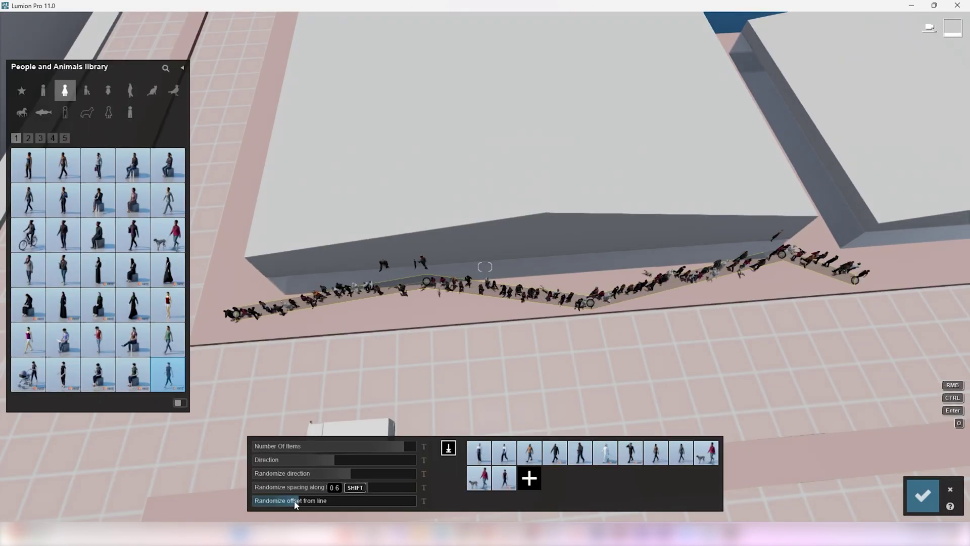
click(310, 503)
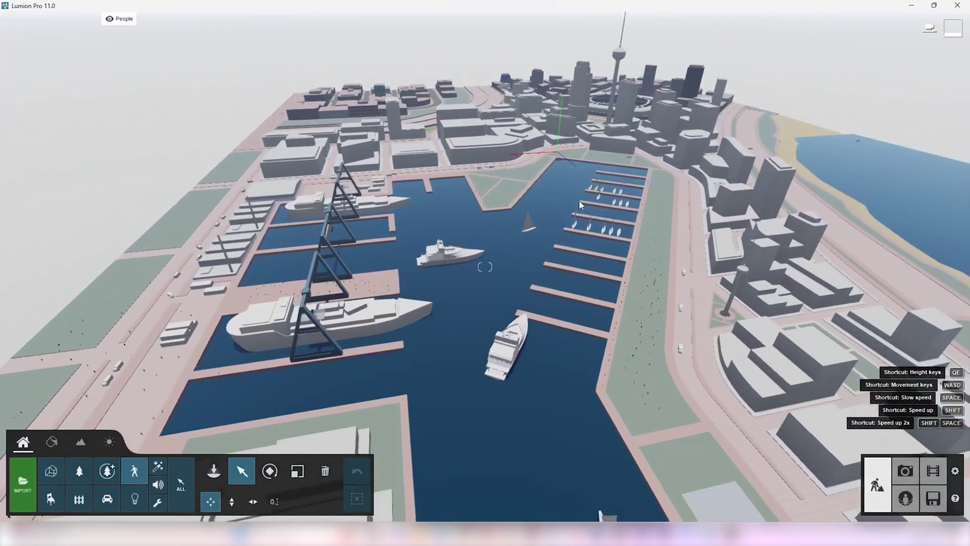
Step: Select all the placed people around the harbour
right_drag(579, 201, 532, 165)
ctrl+drag(92, 50, 761, 438)
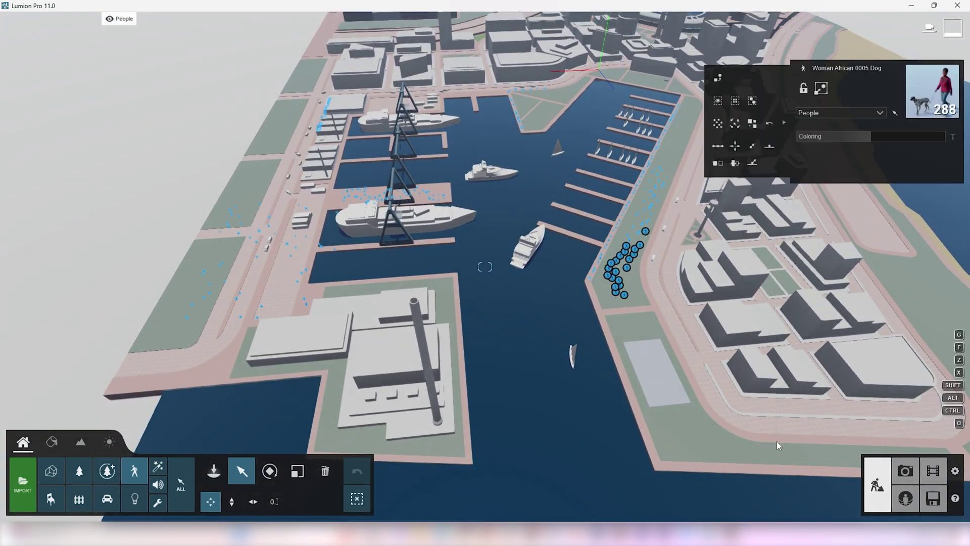
scroll(541, 143, up, 10)
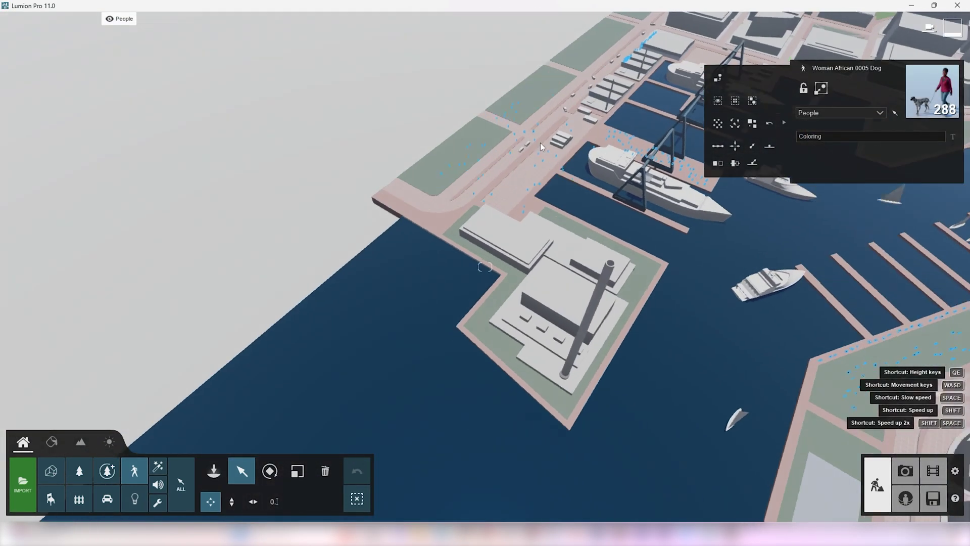
scroll(550, 151, down, 10)
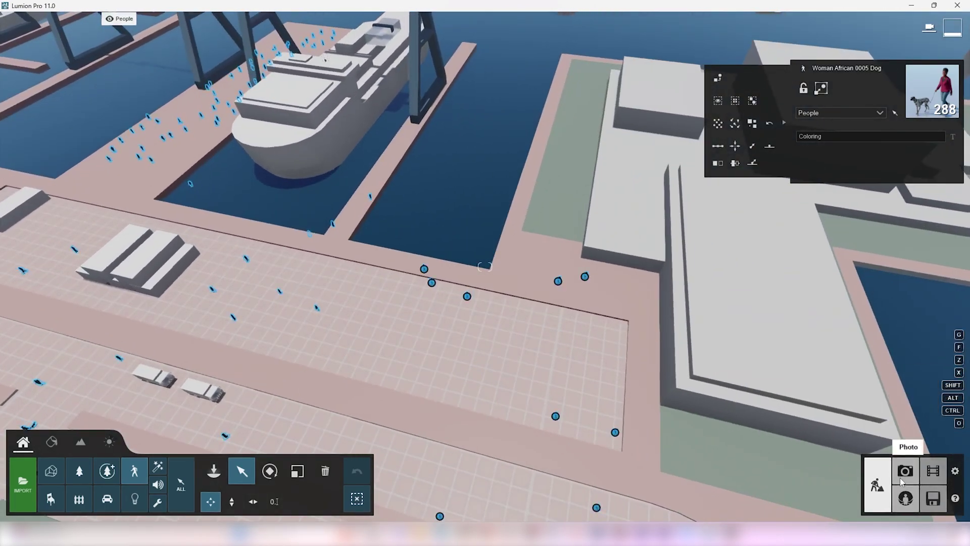
Step: Enter Photo mode and restore photo 1's saved camera view
click(905, 471)
click(31, 450)
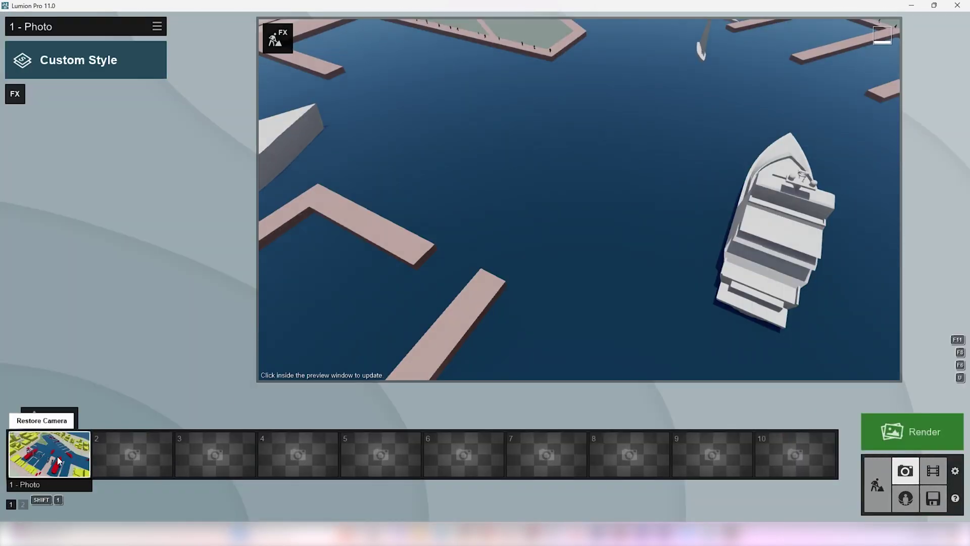
scroll(482, 251, down, 10)
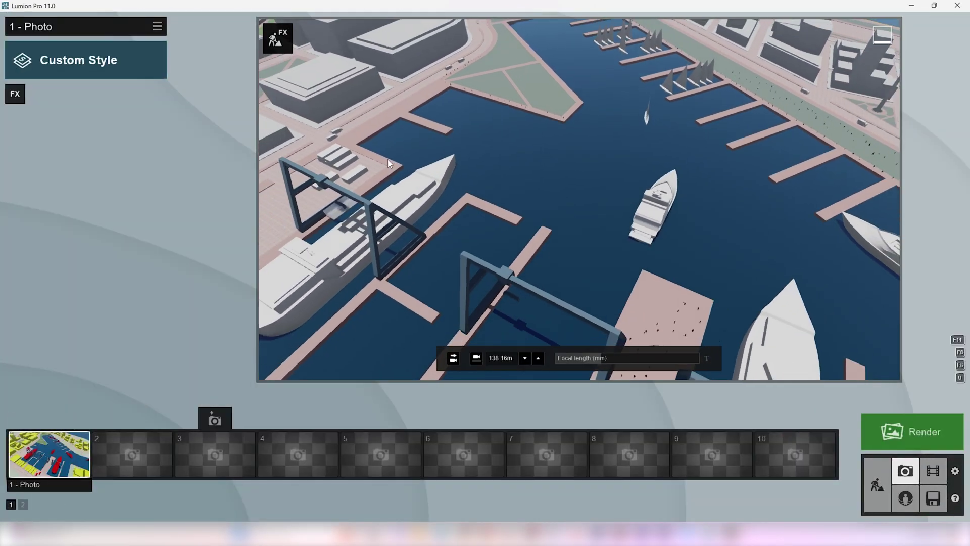
Step: Add a Layer Visibility effect to photo 1 and turn on the Trees layer
click(278, 38)
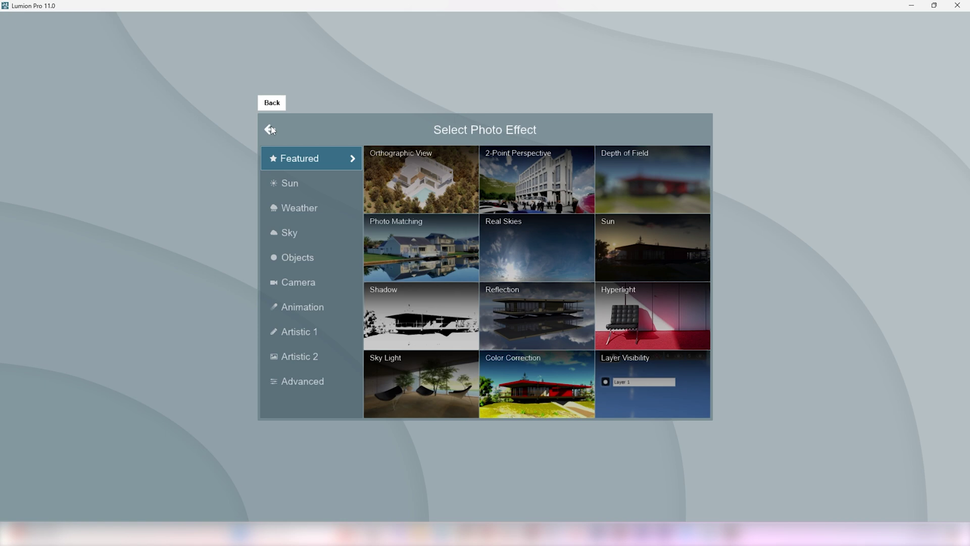
click(271, 129)
click(14, 95)
click(322, 378)
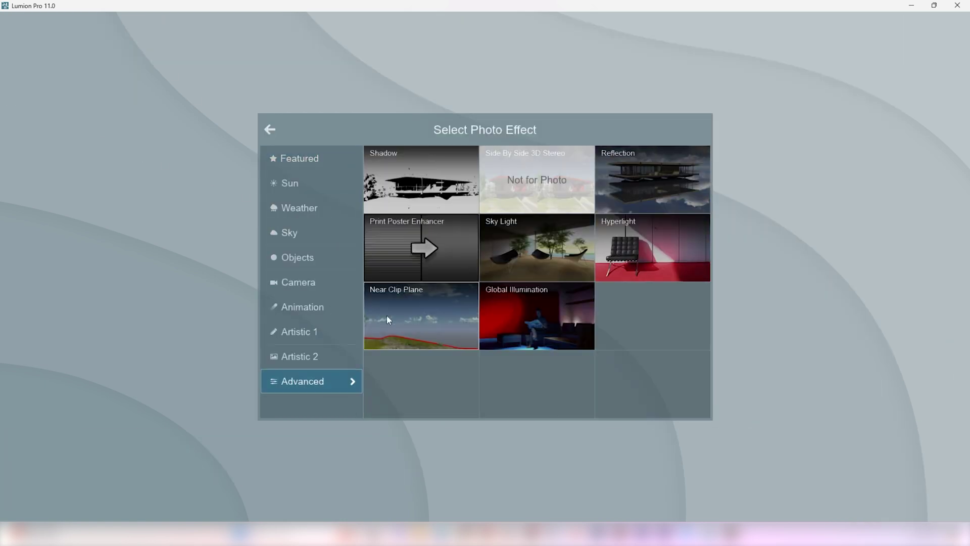
click(315, 259)
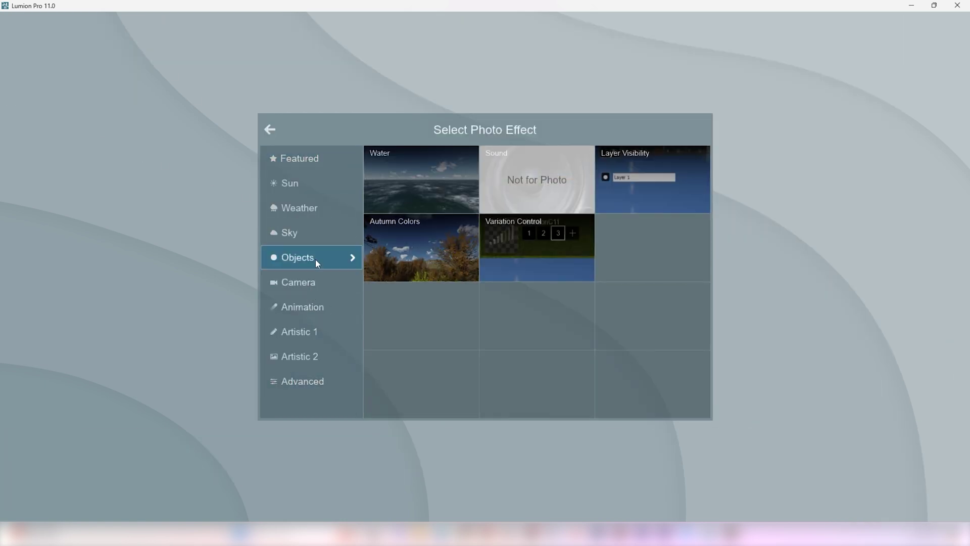
click(667, 182)
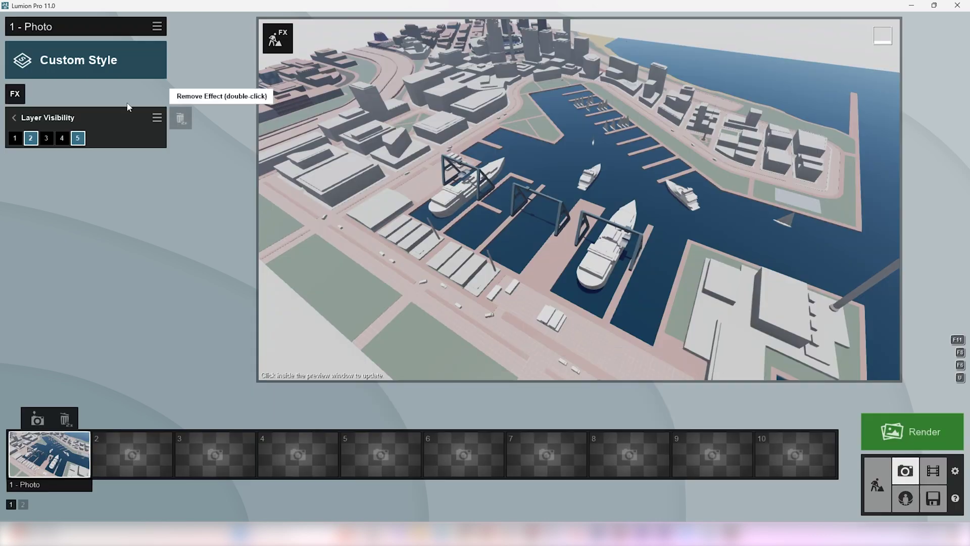
click(46, 140)
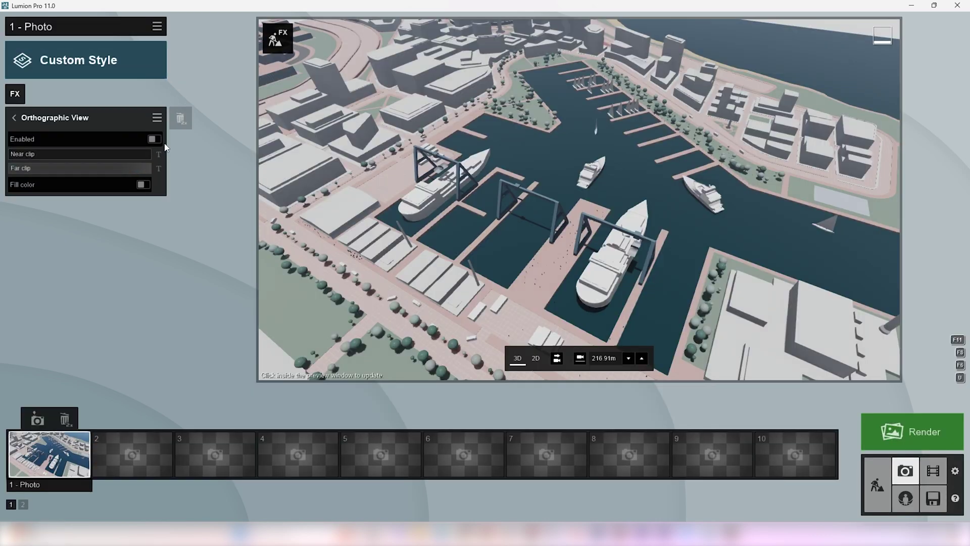
Step: Switch photo 1 to orthographic view, then zoom out, rotate and pan to frame the whole marina
click(154, 139)
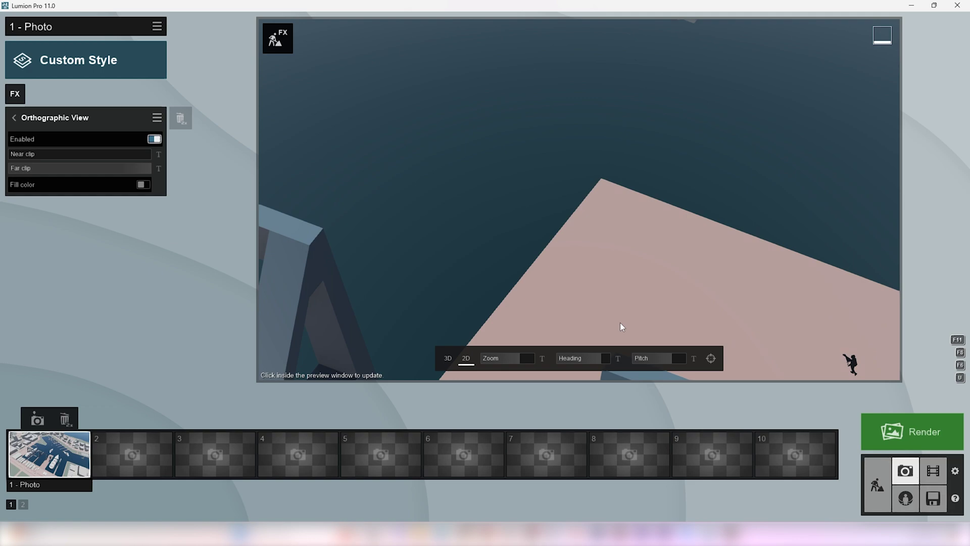
drag(520, 359, 500, 358)
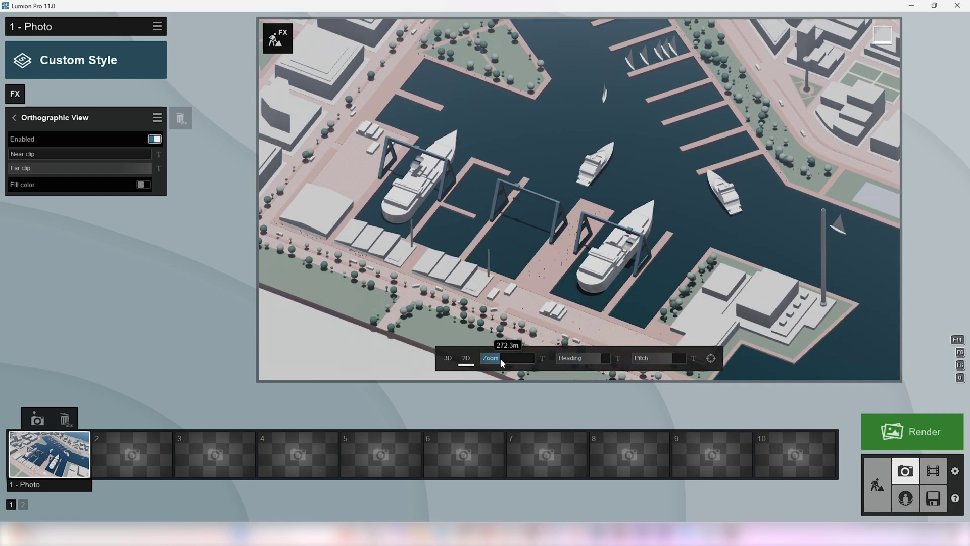
right_drag(579, 200, 579, 200)
key(w)
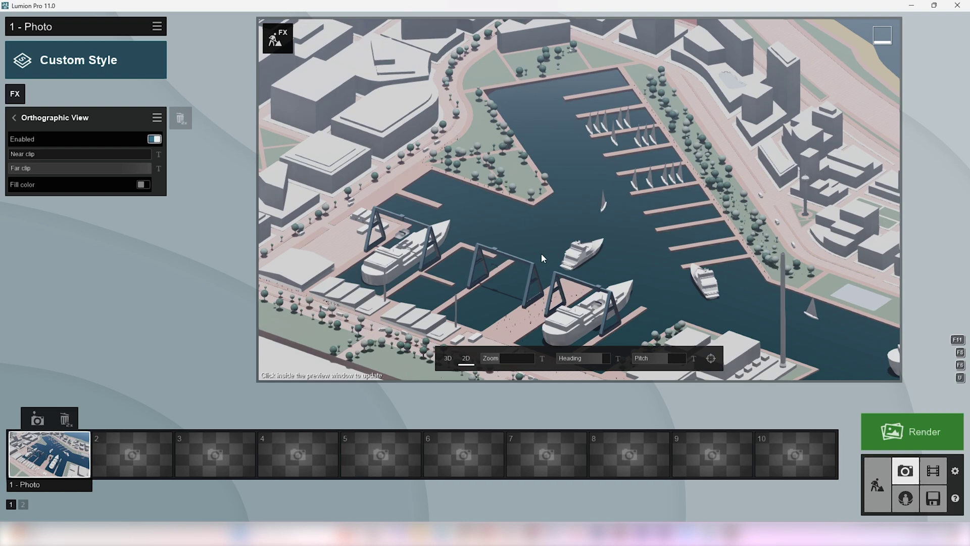
scroll(533, 253, up, 3)
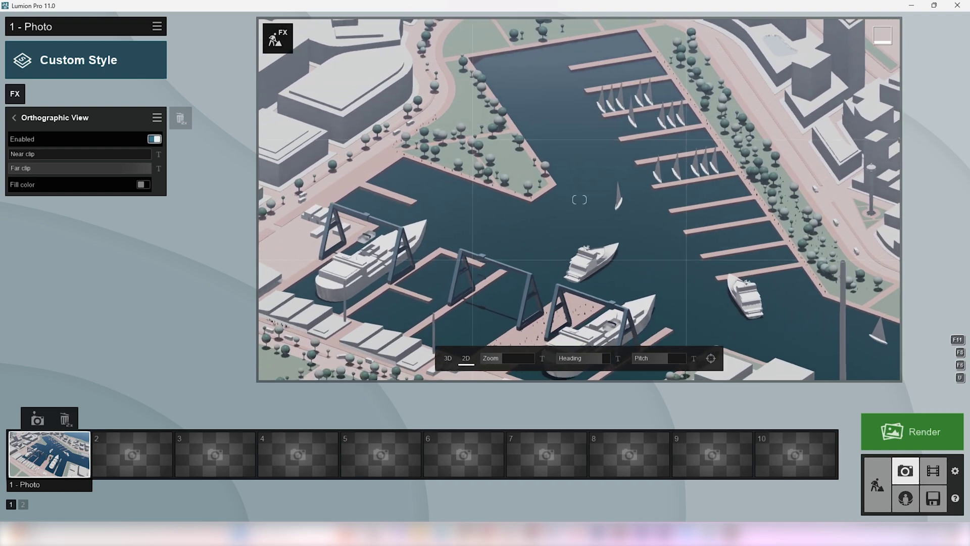
scroll(579, 199, up, 4)
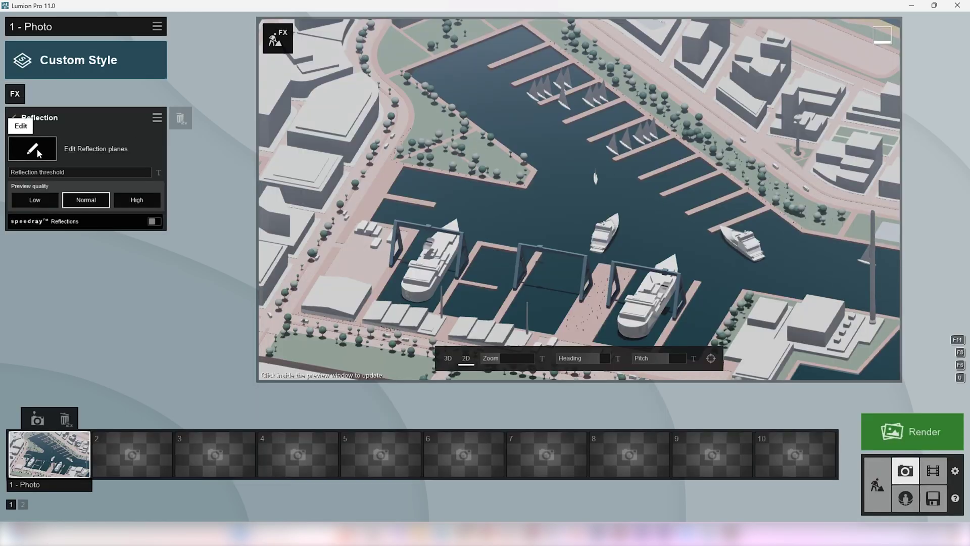
Step: Place a reflection plane on the harbour water and confirm it
click(39, 154)
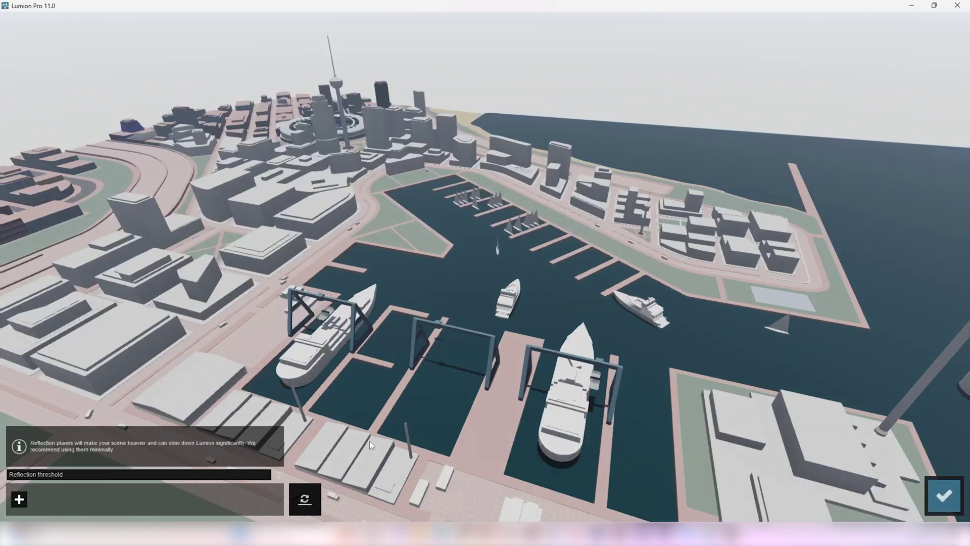
click(19, 499)
click(460, 317)
click(943, 497)
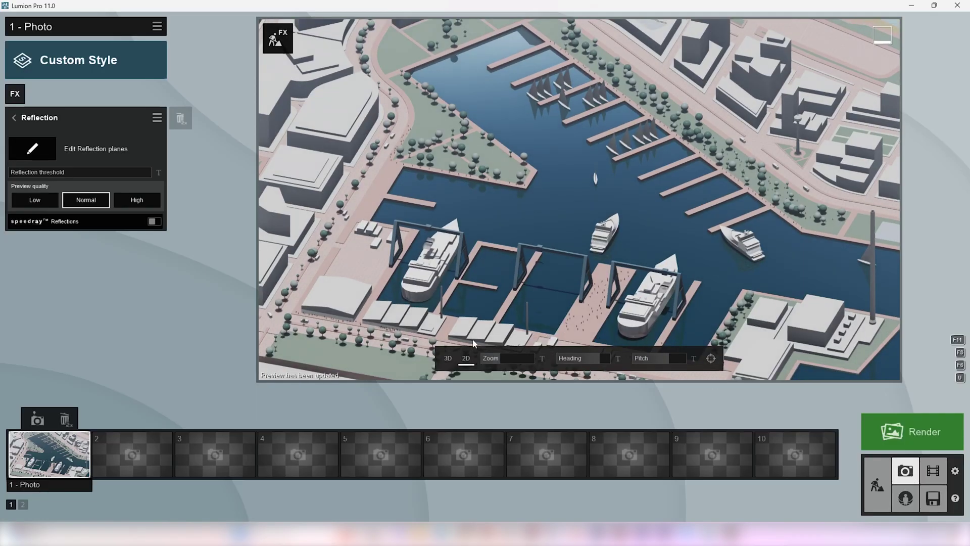
Step: Store closer marina views as photos 2 and 3, then check each photo's camera
scroll(528, 222, up, 5)
click(132, 418)
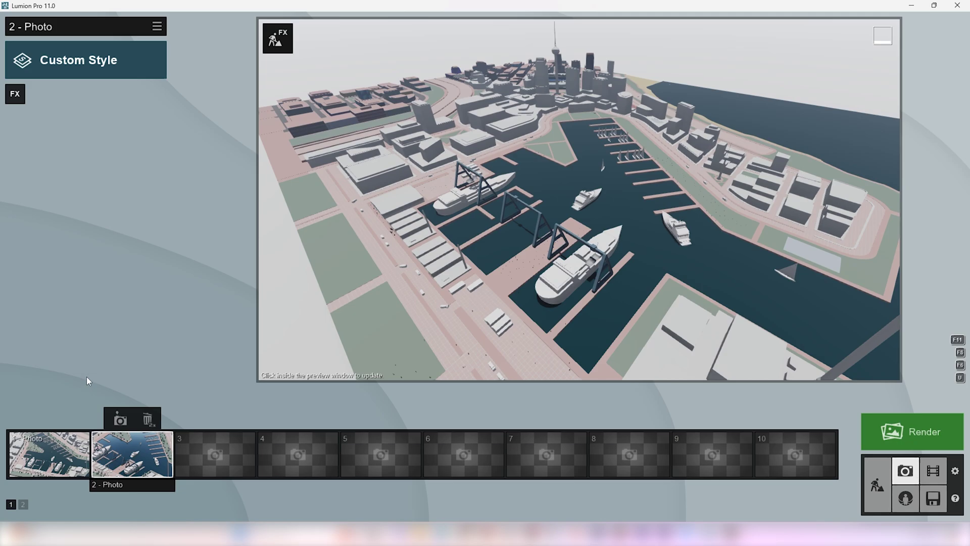
key(w)
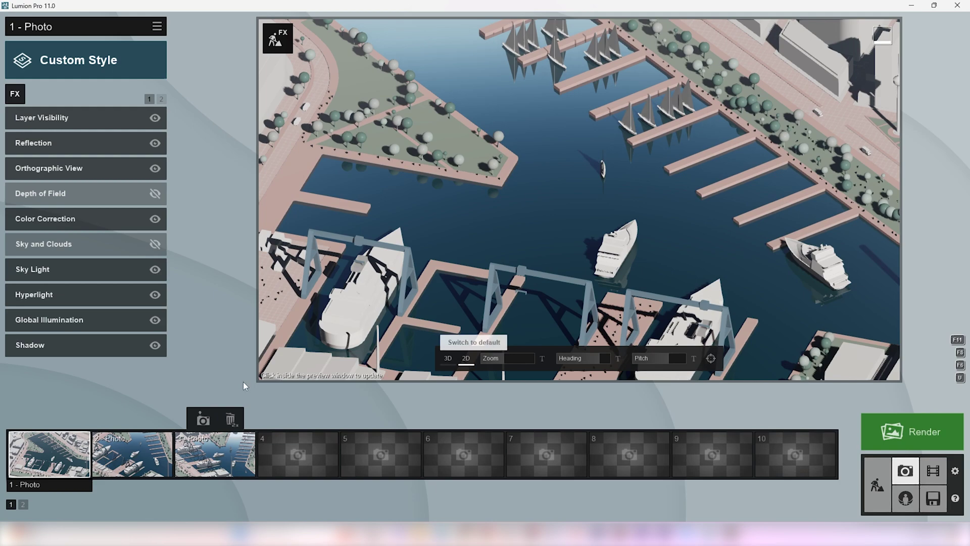
click(130, 458)
click(214, 468)
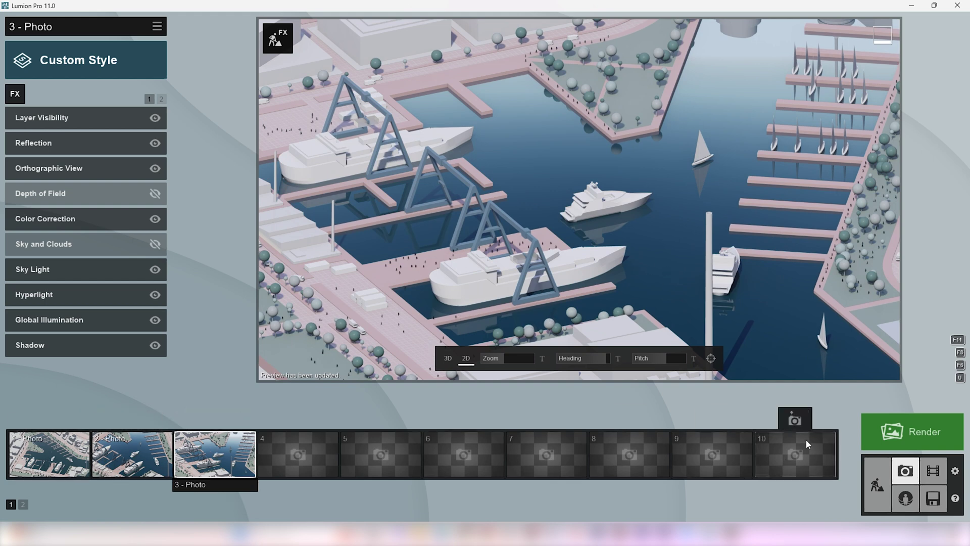
Step: Render the whole photo set at 1920x1080 with material ID maps enabled
click(920, 441)
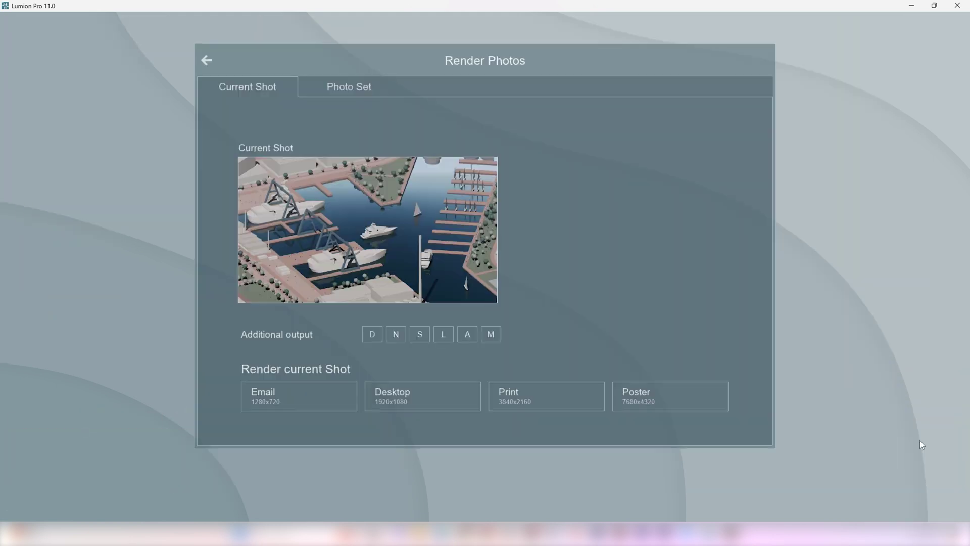
click(342, 88)
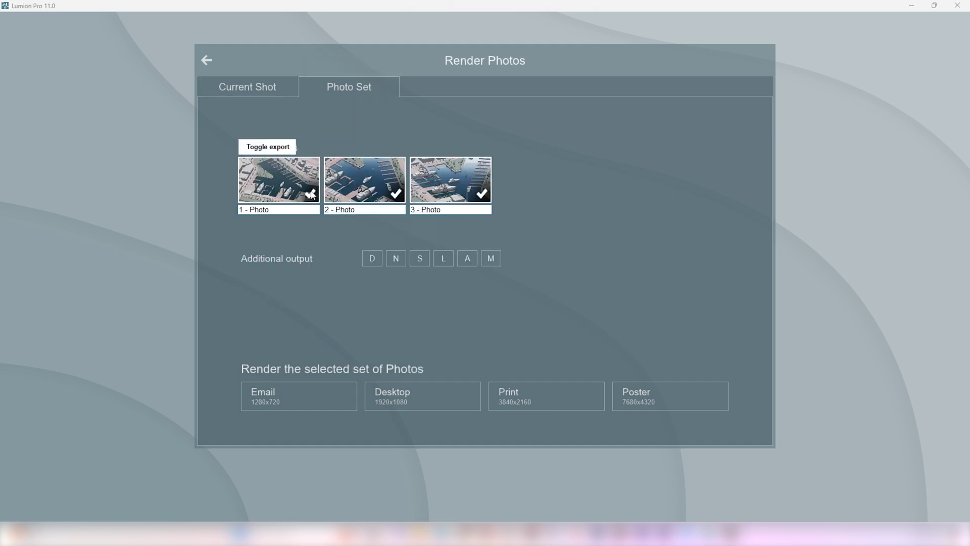
click(490, 259)
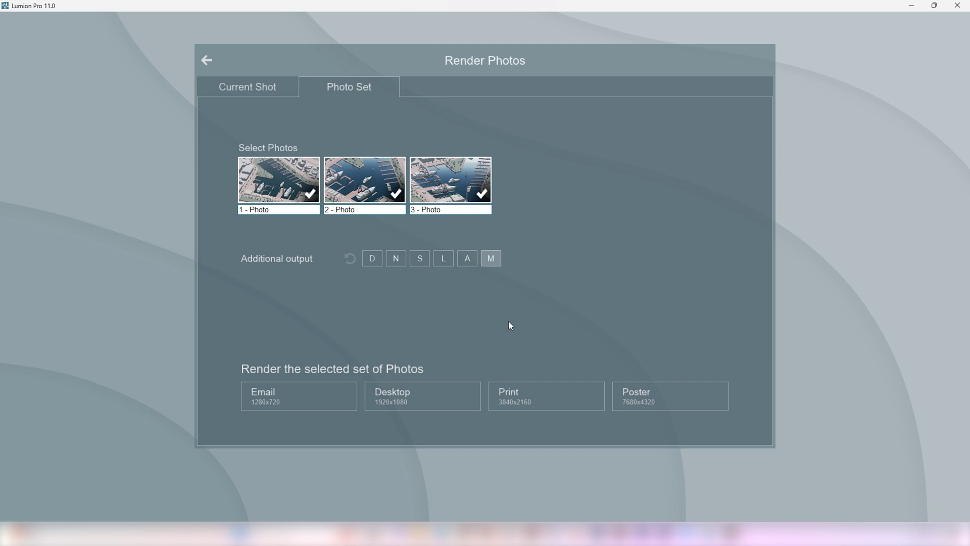
click(435, 406)
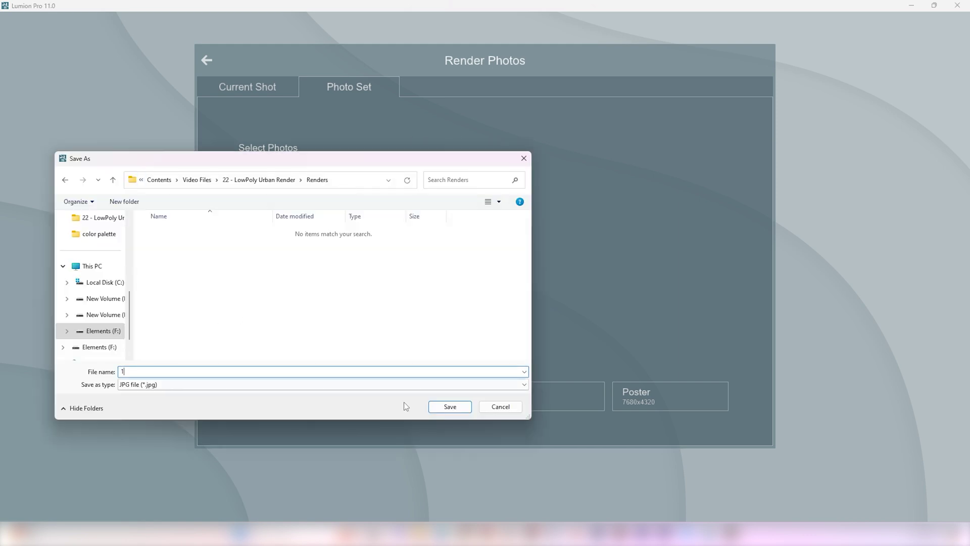
Step: Save the renders to the Renders folder and drag 1_3 - Photo_MatID into Photoshop
click(445, 407)
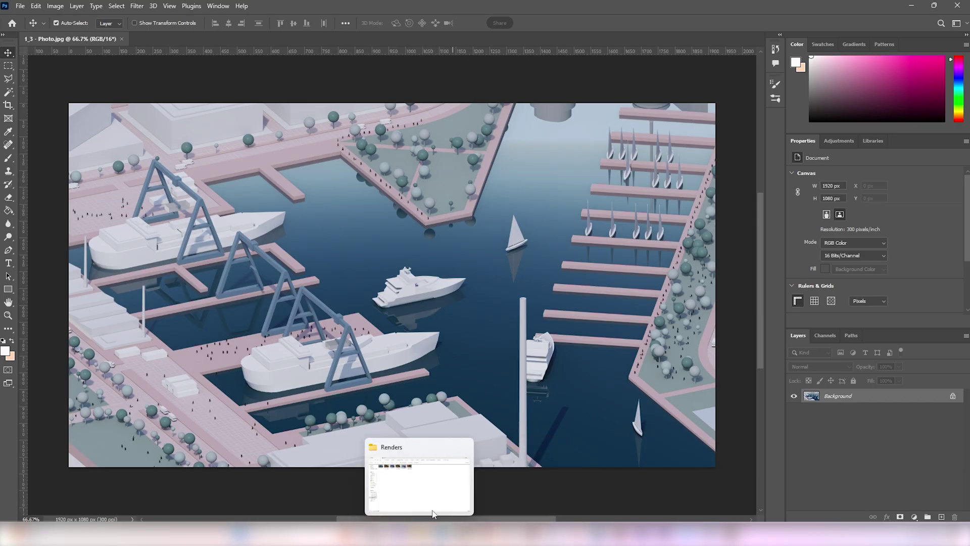
click(433, 514)
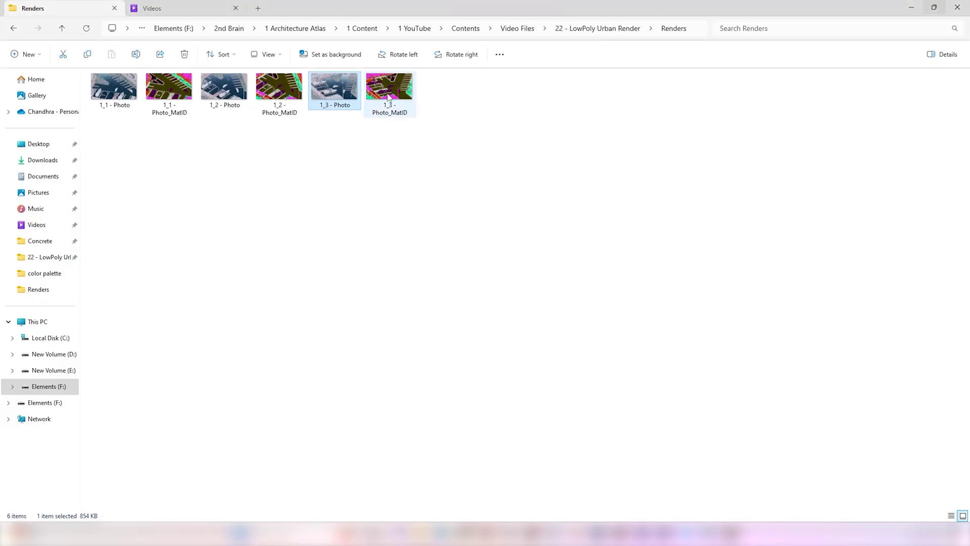
drag(388, 92, 369, 301)
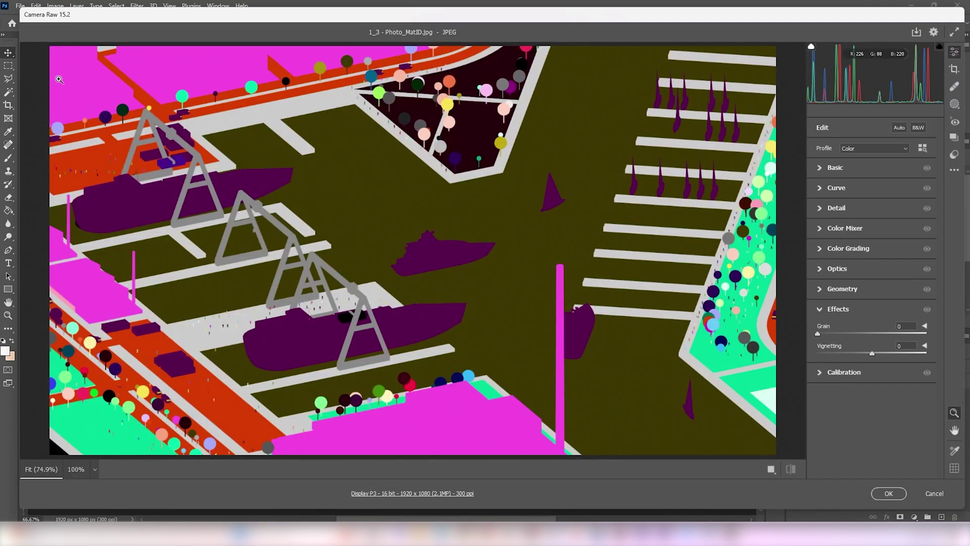
Step: Place the MatID image as a hidden layer and add a Hue/Saturation layer shifting Cyans hue to -42
key(Return)
key(Return)
click(793, 395)
click(838, 410)
click(914, 517)
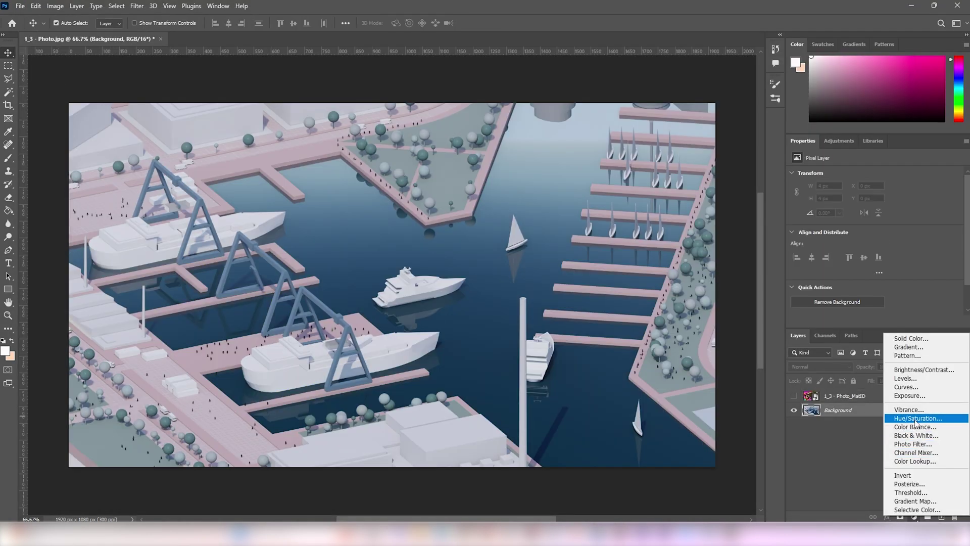
click(916, 418)
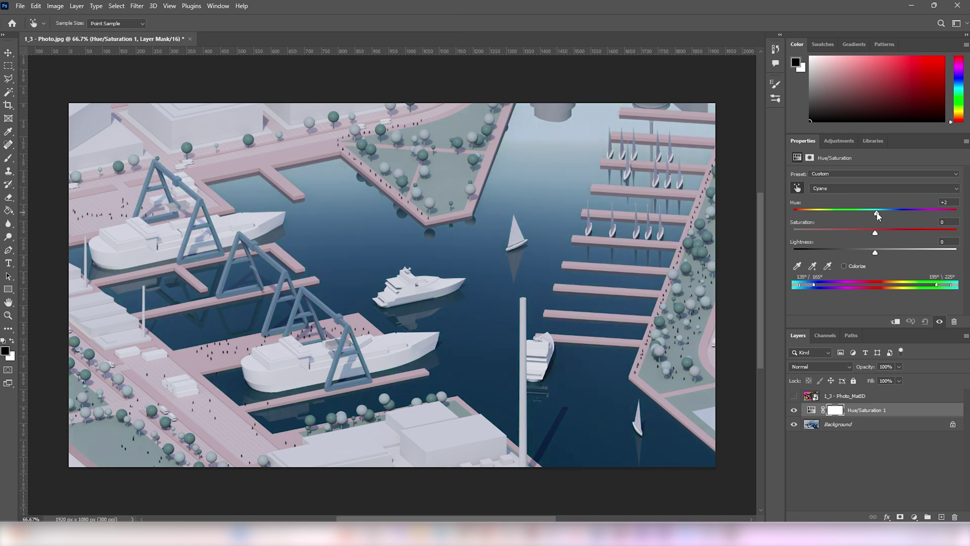
drag(898, 215, 841, 213)
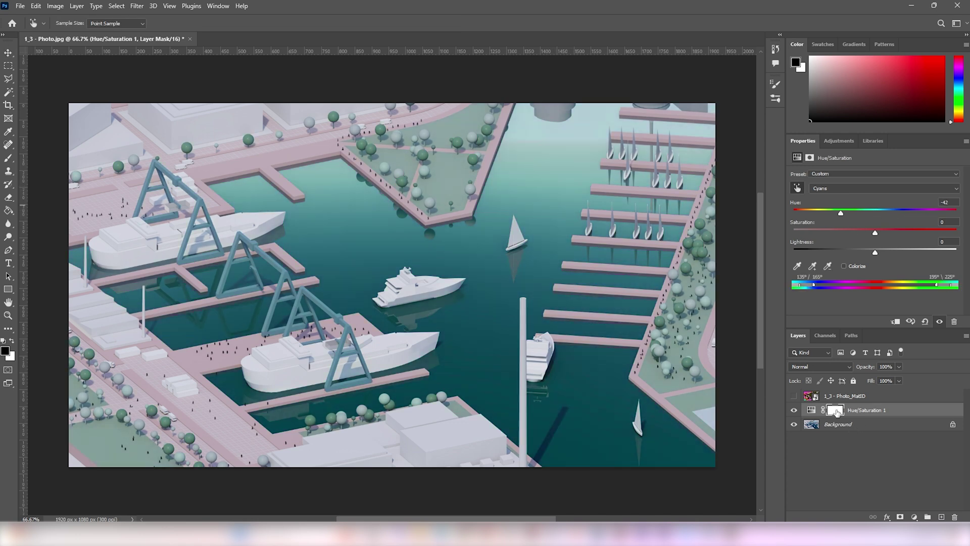
Step: On the visible MatID layer, select the olive water colour with Color Range and tune the selection
click(794, 395)
click(851, 396)
click(116, 6)
click(131, 101)
click(354, 217)
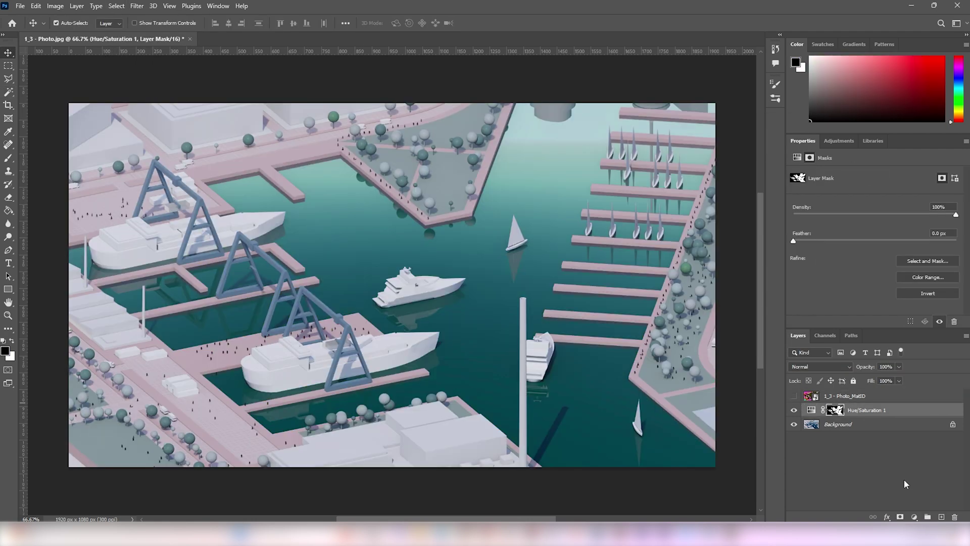
Step: Add a Levels adjustment layer and move its midtone slider to darken the image
click(915, 517)
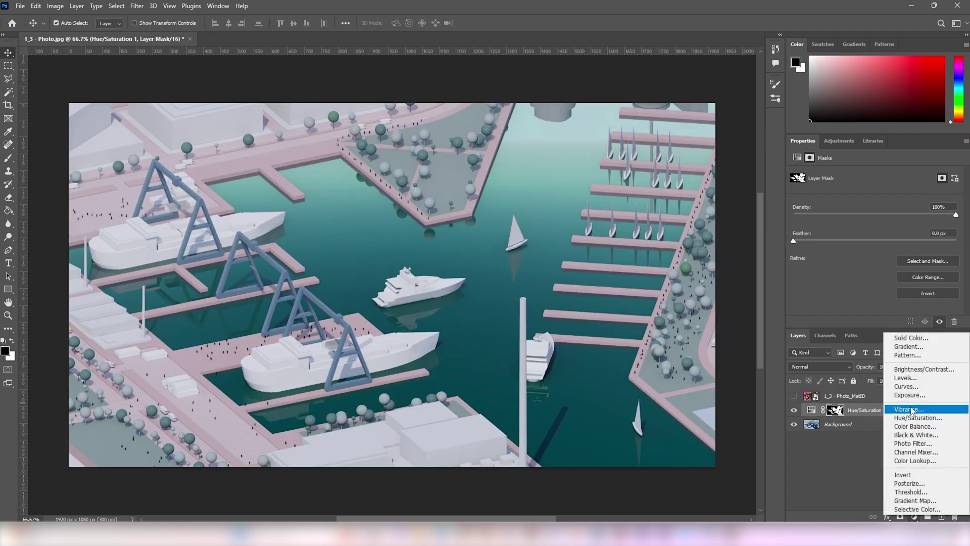
click(904, 378)
click(867, 424)
click(859, 410)
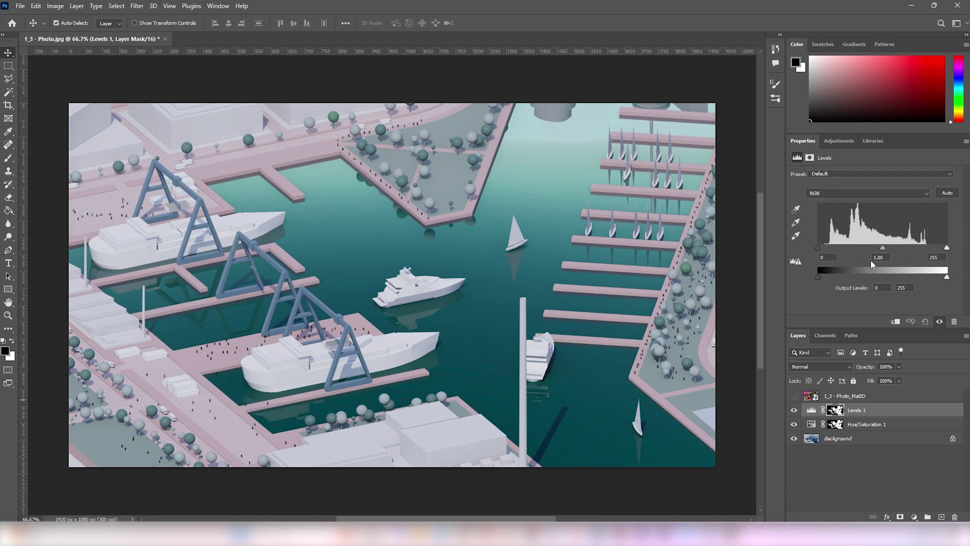
drag(884, 249, 890, 250)
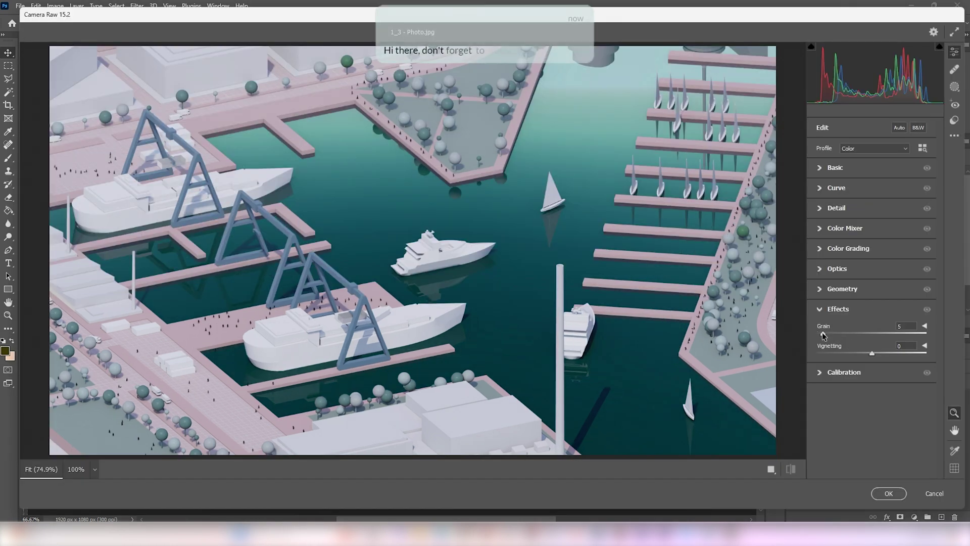